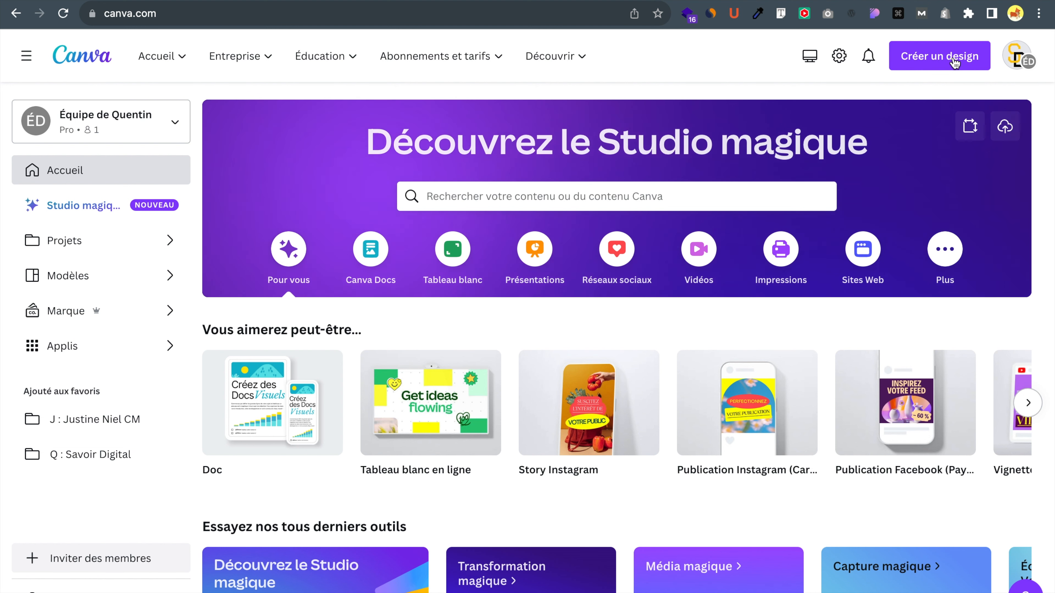
- Create a blank Story Instagram design and open the AI image generator to produce a custom image
{"action": "left_click", "coordinate": [924, 65]}
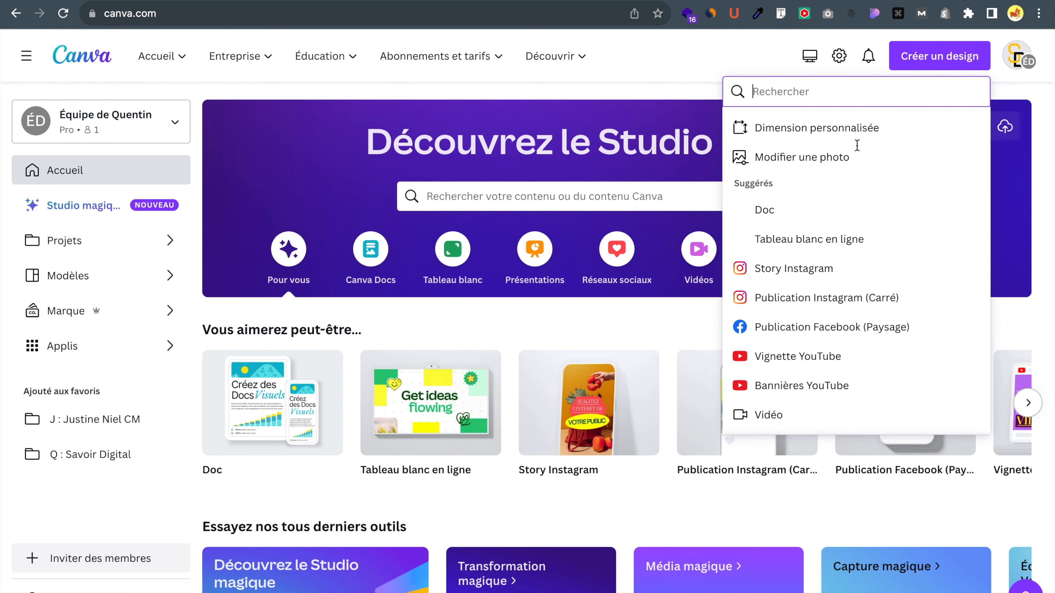
{"action": "left_click", "coordinate": [821, 278]}
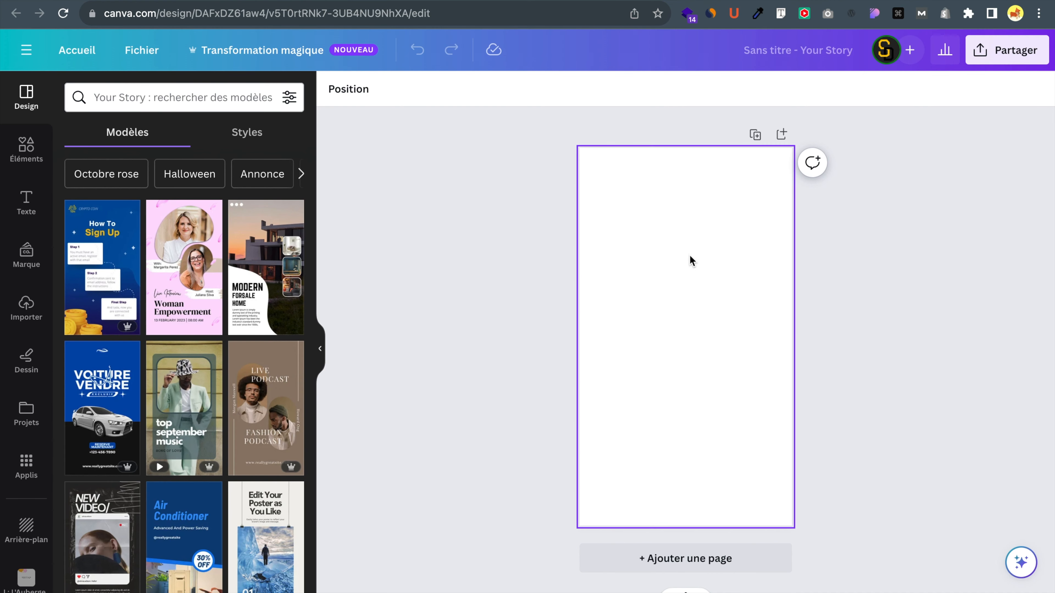
{"action": "left_click", "coordinate": [23, 158]}
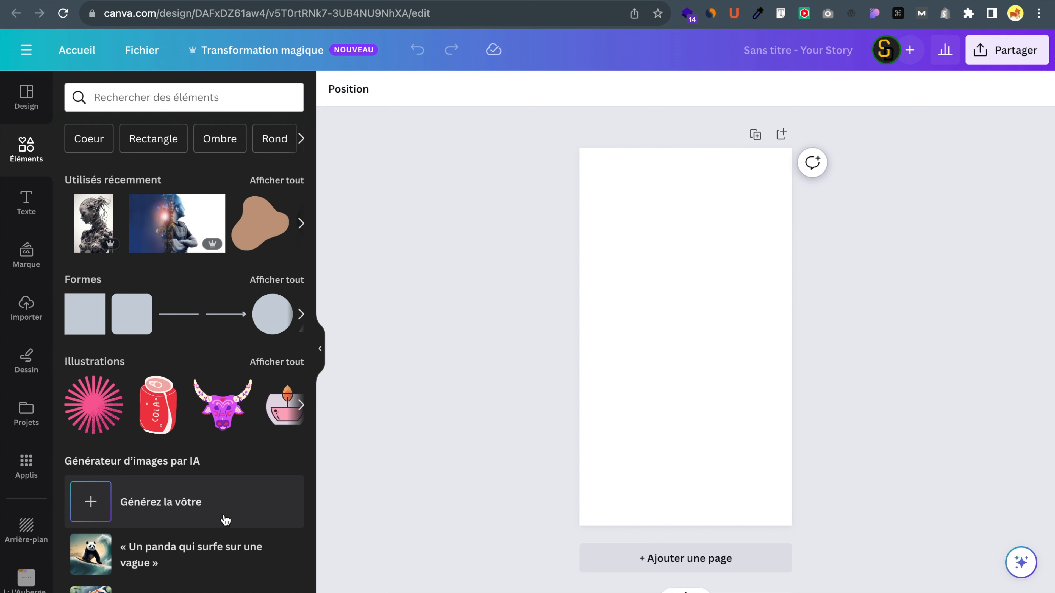
{"action": "left_click", "coordinate": [189, 510]}
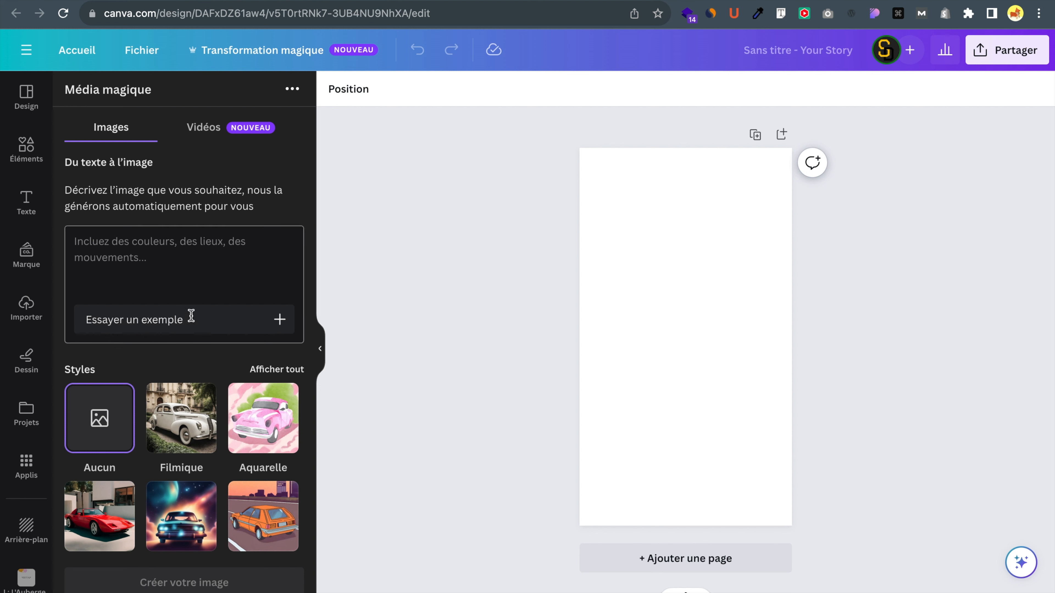
- Look at the text-to-video generation options and return to image generation
{"action": "left_click", "coordinate": [199, 289]}
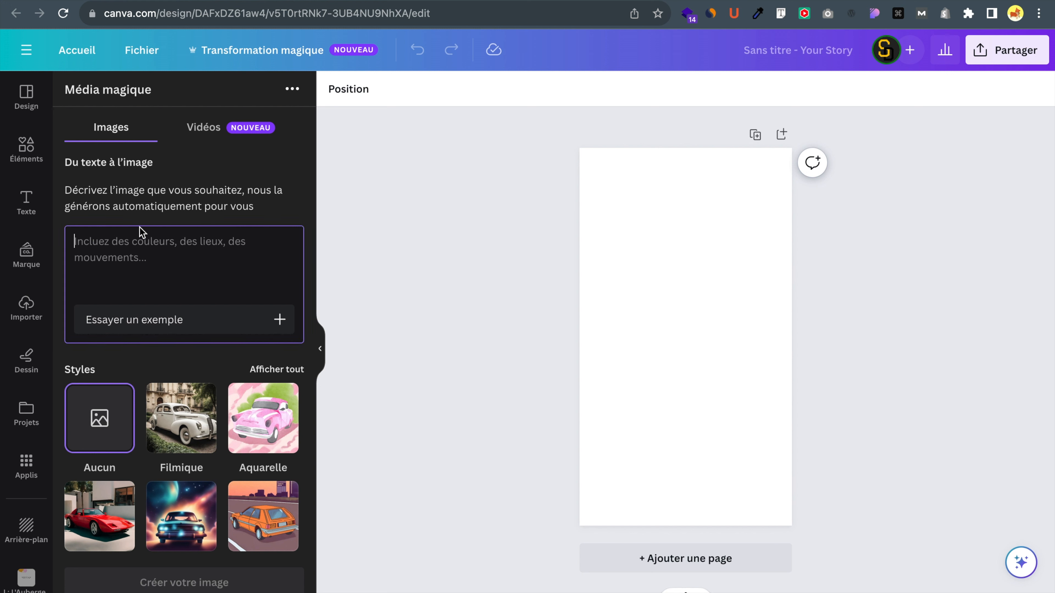
{"action": "left_click", "coordinate": [194, 137]}
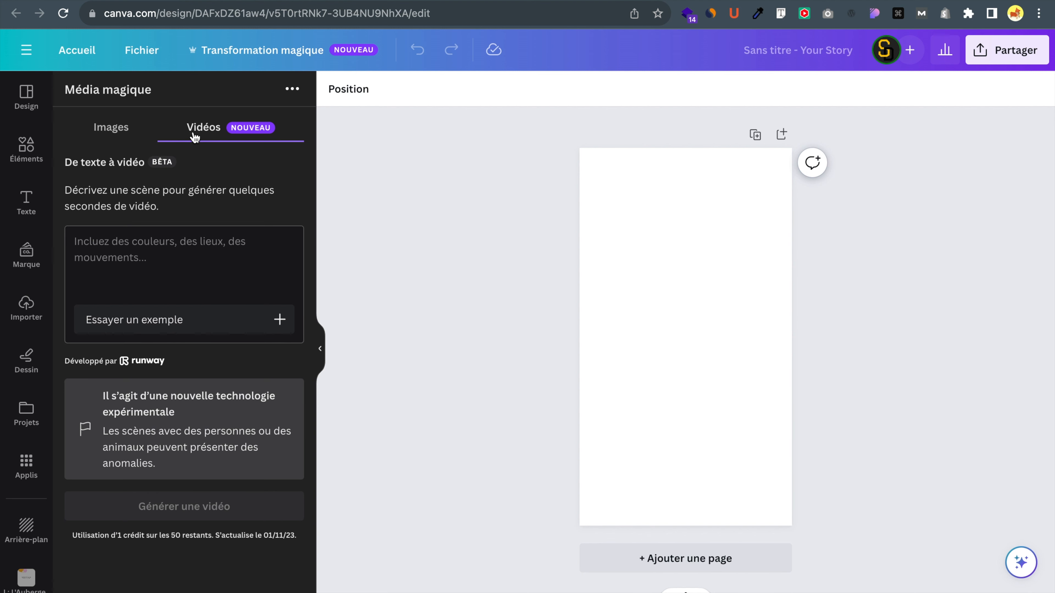
{"action": "left_click", "coordinate": [131, 135]}
- Enter the image prompt "IA, Robot, yeux jaune, robot blanc et noir, futuriste, des néons jaune"
{"action": "left_click", "coordinate": [238, 241]}
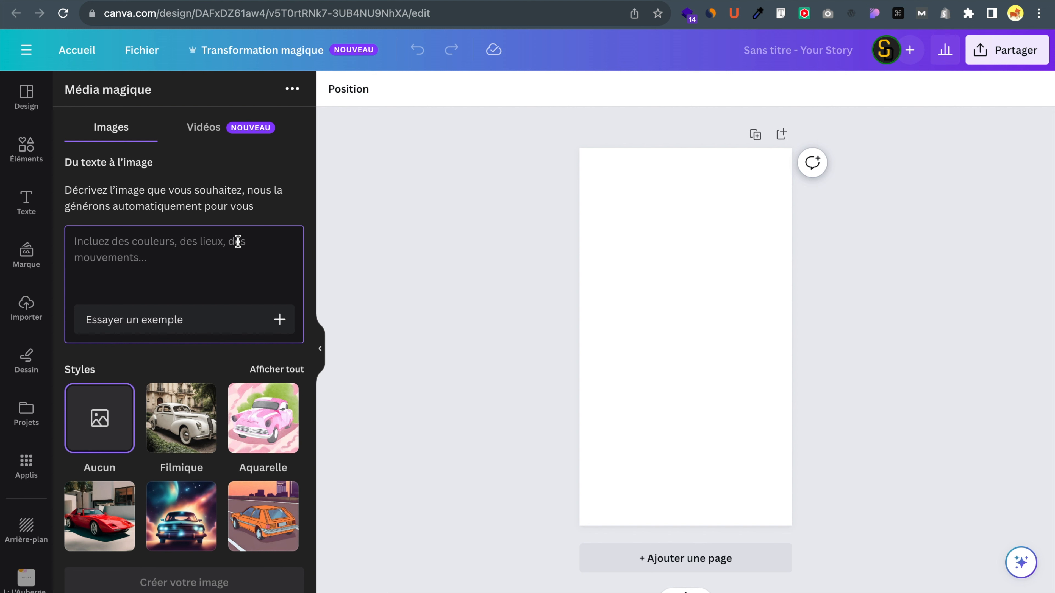
{"action": "type", "text": "IA "}
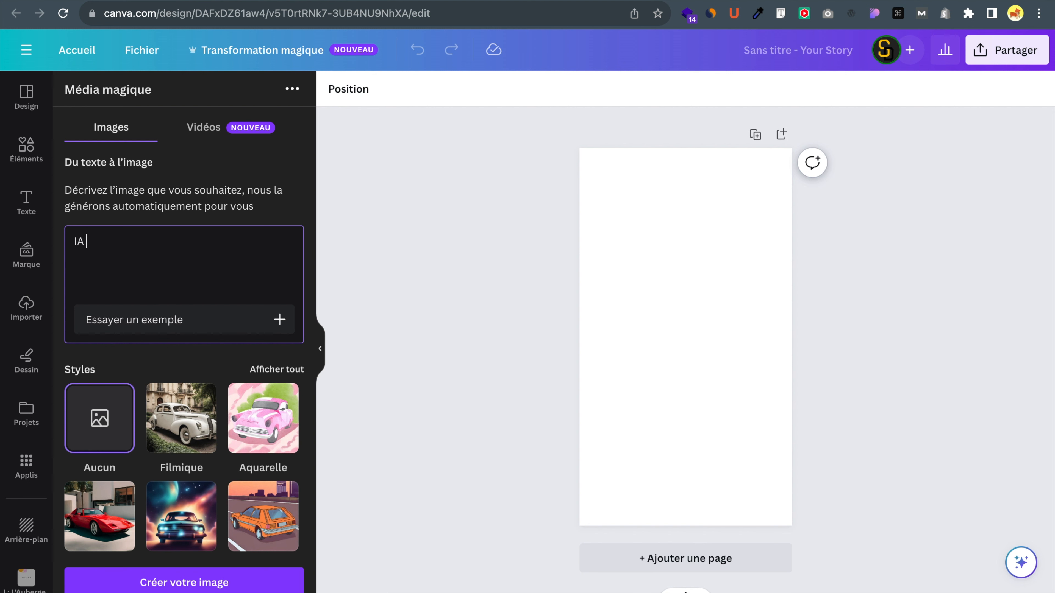
{"action": "type", "text": ", Robot"}
{"action": "type", "text": ", yeux jaune, robot"}
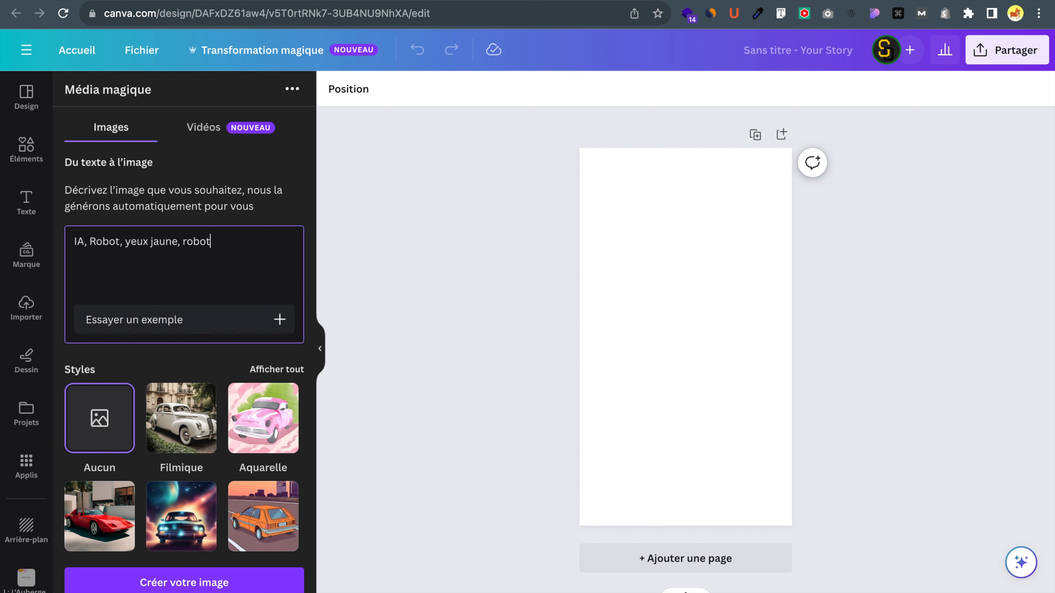
{"action": "type", "text": " blanc et noir , futuriste"}
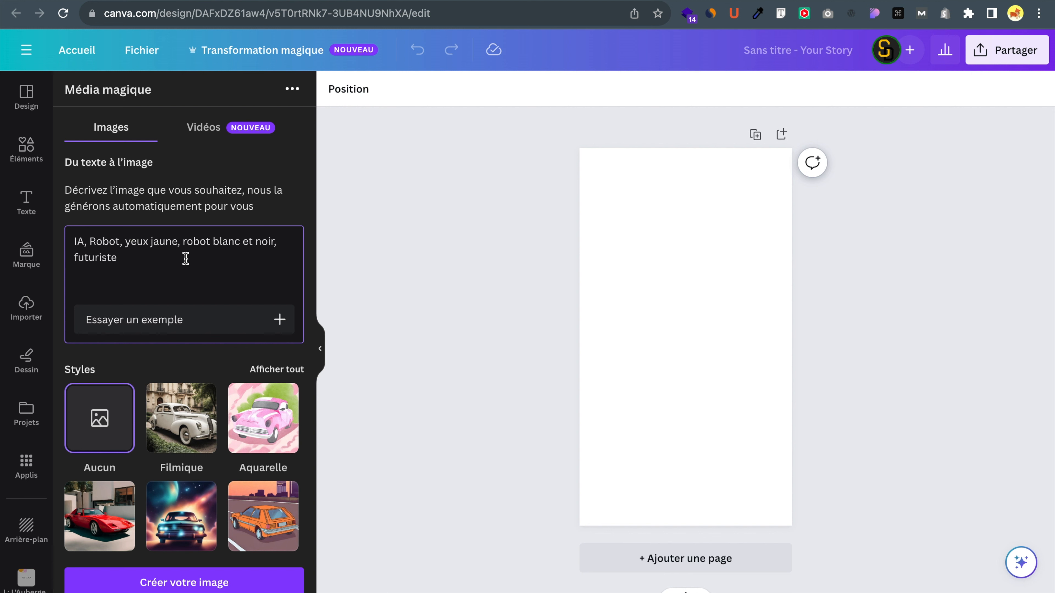
{"action": "type", "text": ", des néons jaune"}
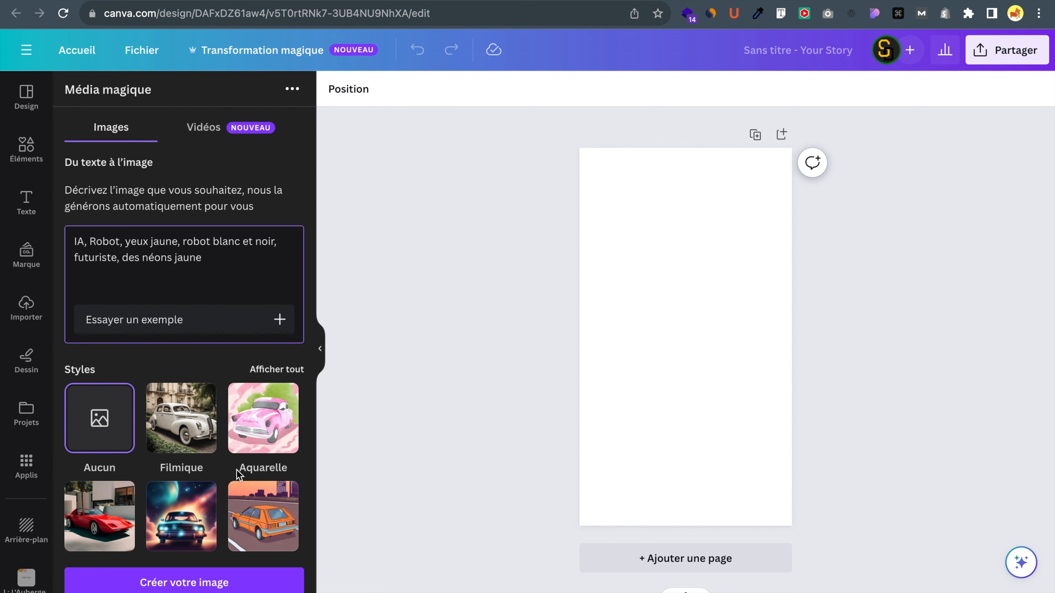
- Choose the Portrait format, keep the style at Aucun, and generate the images from the prompt
{"action": "scroll", "coordinate": [236, 477], "scroll_direction": "down", "scroll_amount": 1}
{"action": "scroll", "coordinate": [236, 477], "scroll_direction": "down", "scroll_amount": 3}
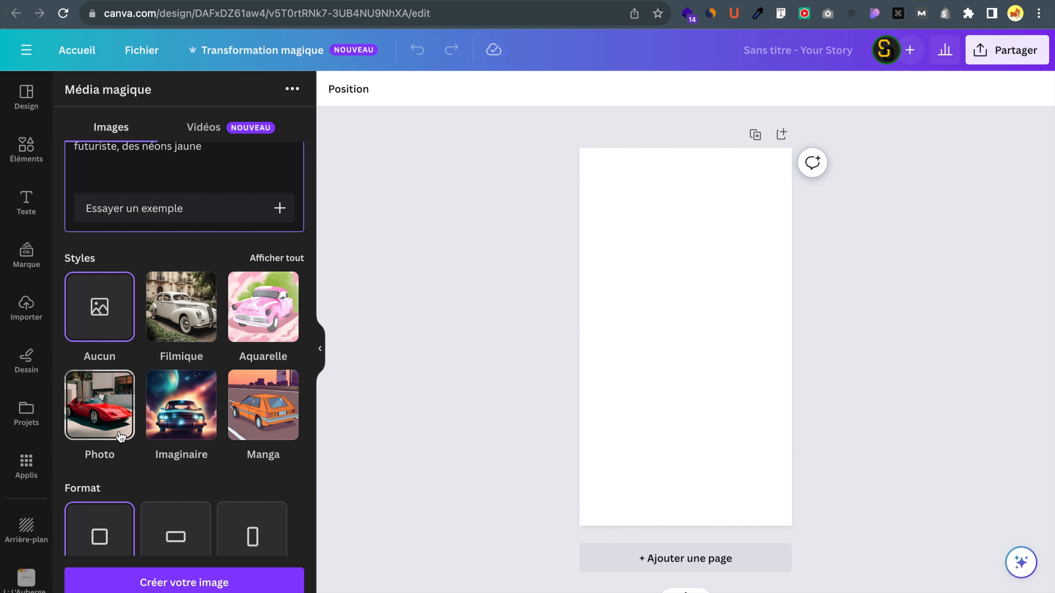
{"action": "scroll", "coordinate": [254, 432], "scroll_direction": "down", "scroll_amount": 1}
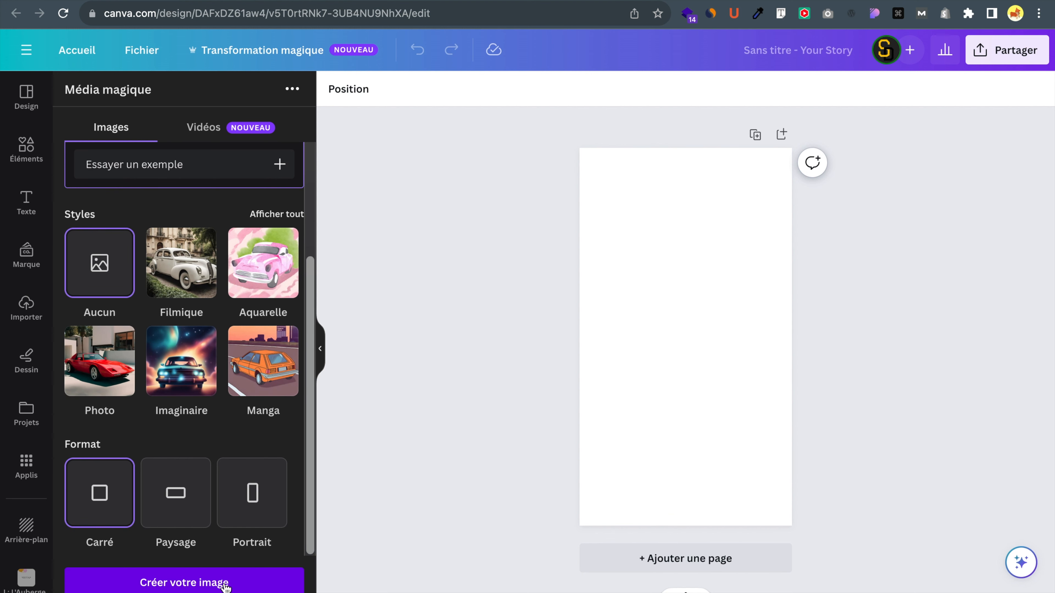
{"action": "left_click", "coordinate": [243, 524]}
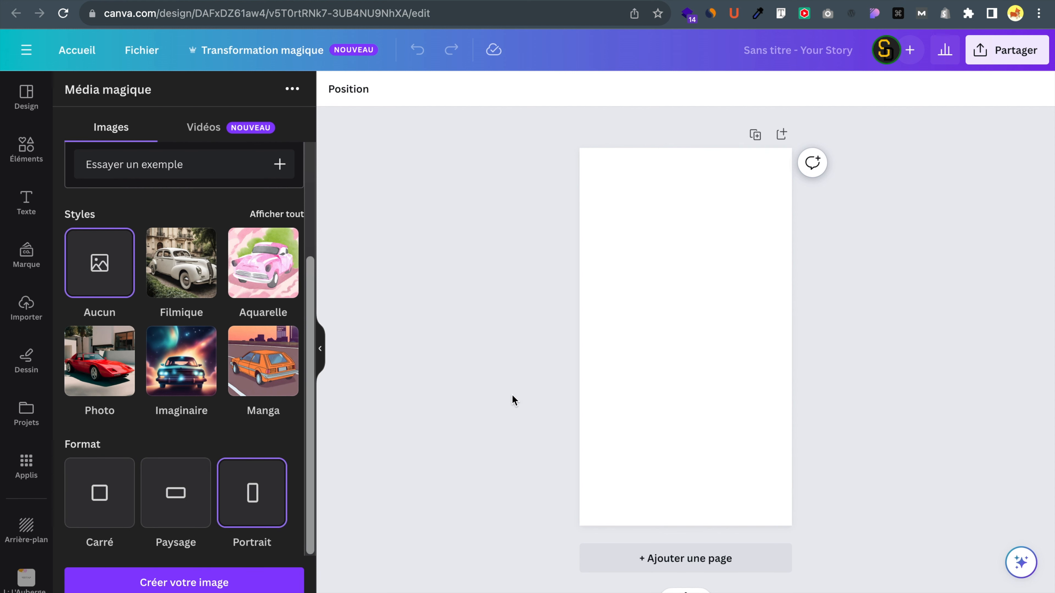
{"action": "left_click", "coordinate": [220, 581]}
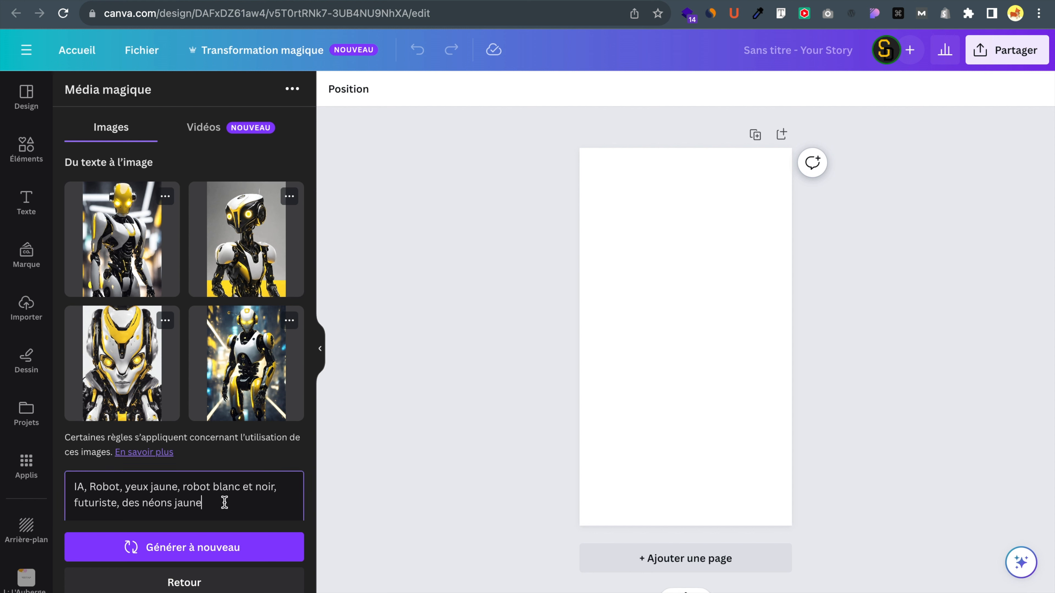
- Insert the generated robot with the grey and yellow background on page 1, enlarge it and centre it on the page
{"action": "left_click", "coordinate": [266, 253]}
{"action": "left_click_drag", "start_coordinate": [628, 253], "coordinate": [555, 200]}
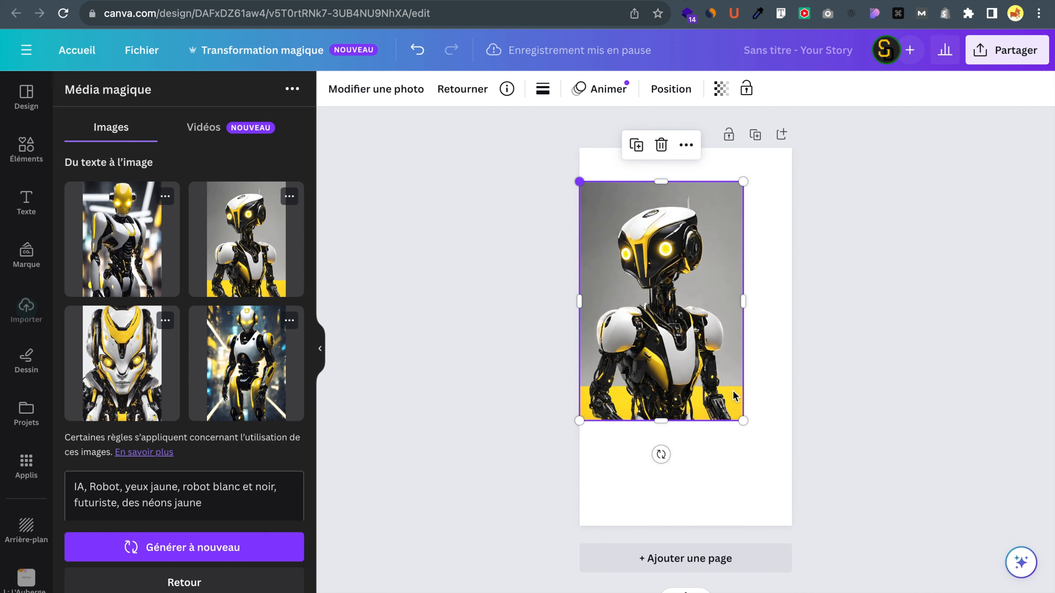
{"action": "left_click_drag", "start_coordinate": [691, 315], "coordinate": [718, 336]}
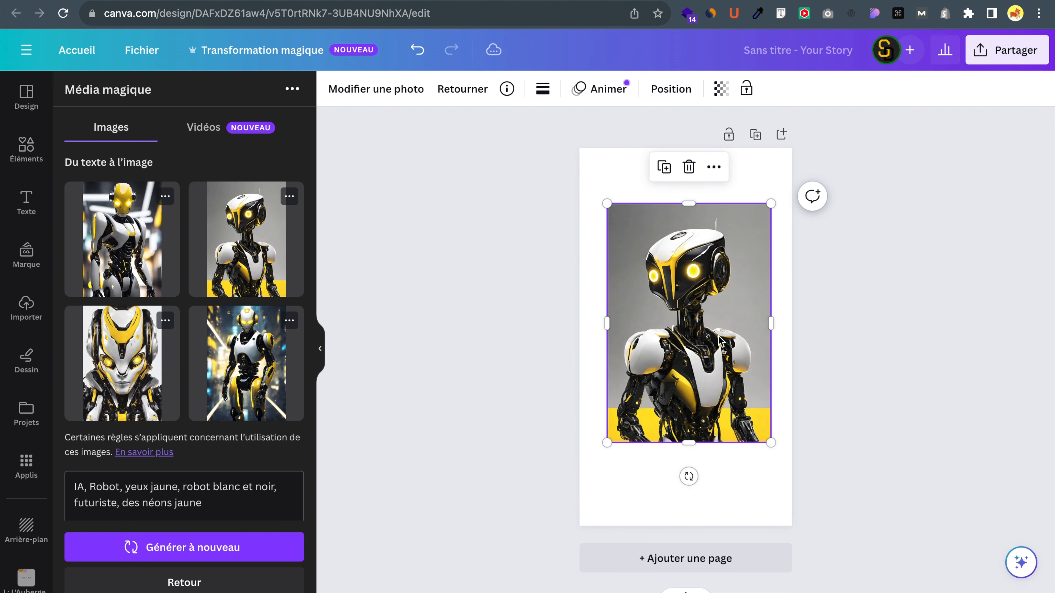
- Add a blank second page and generate more images similar to the robot placed on page 1
{"action": "left_click", "coordinate": [709, 561]}
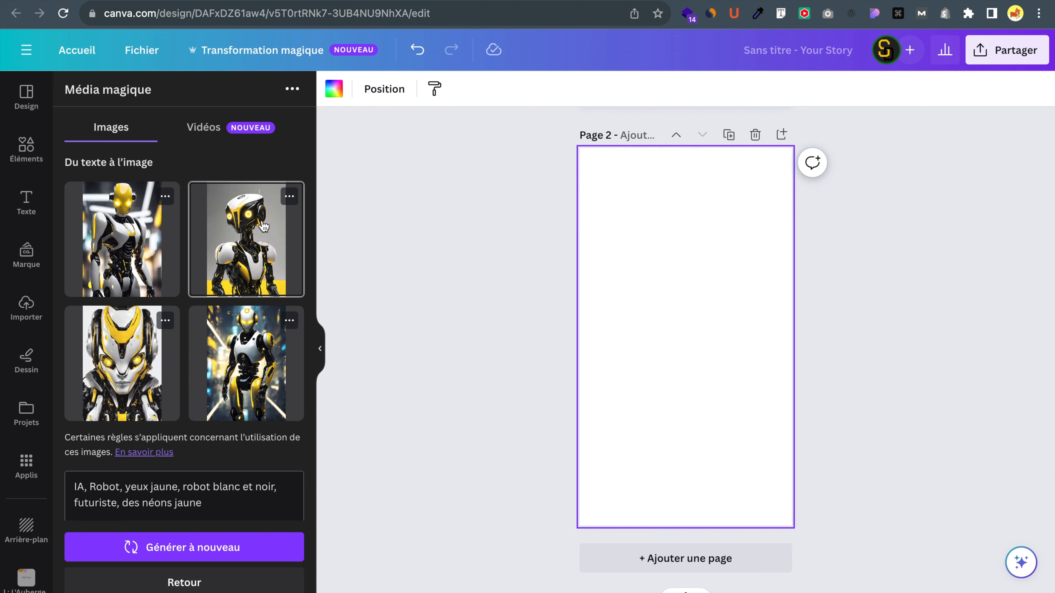
{"action": "left_click", "coordinate": [290, 199]}
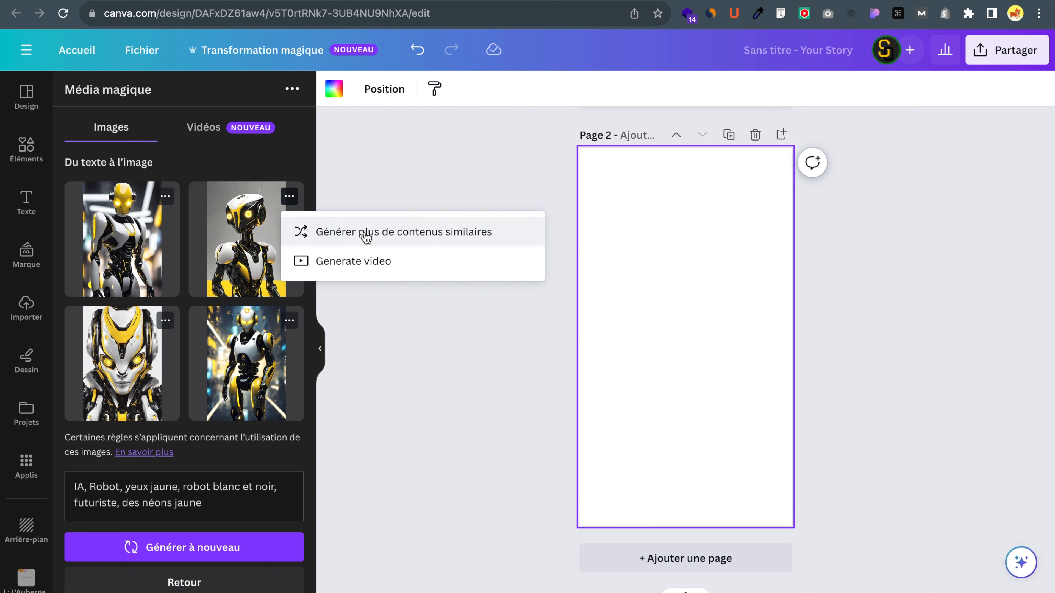
{"action": "left_click", "coordinate": [355, 233]}
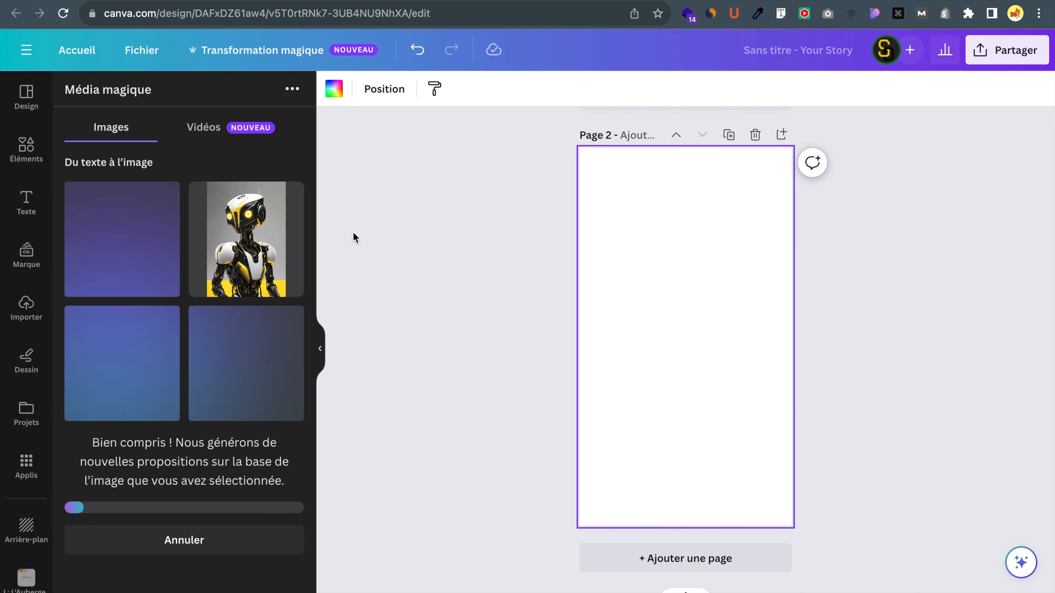
{"action": "scroll", "coordinate": [355, 236], "scroll_direction": "up", "scroll_amount": 6}
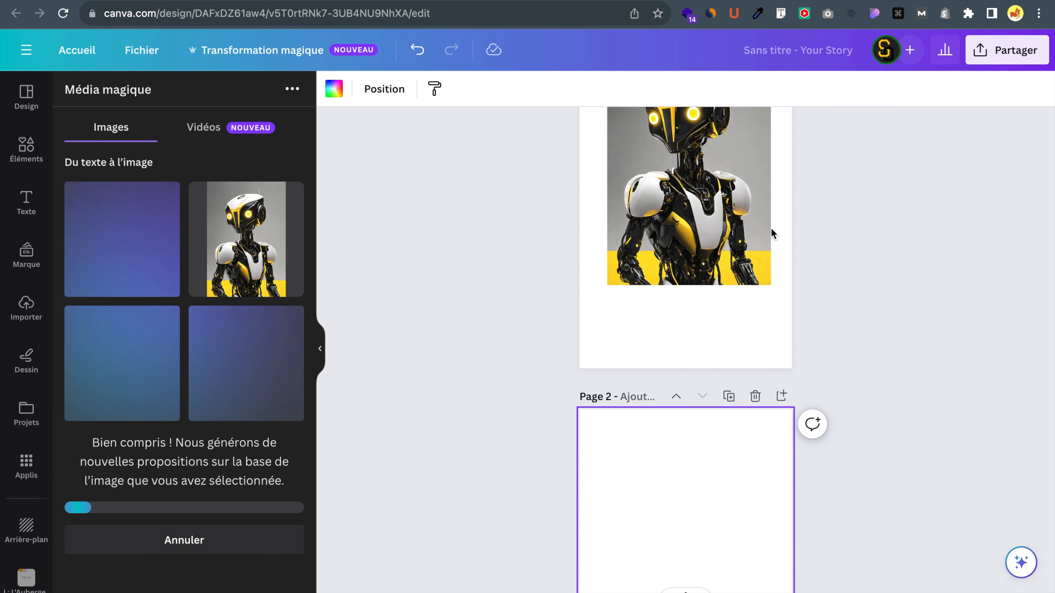
{"action": "scroll", "coordinate": [789, 208], "scroll_direction": "up", "scroll_amount": 3}
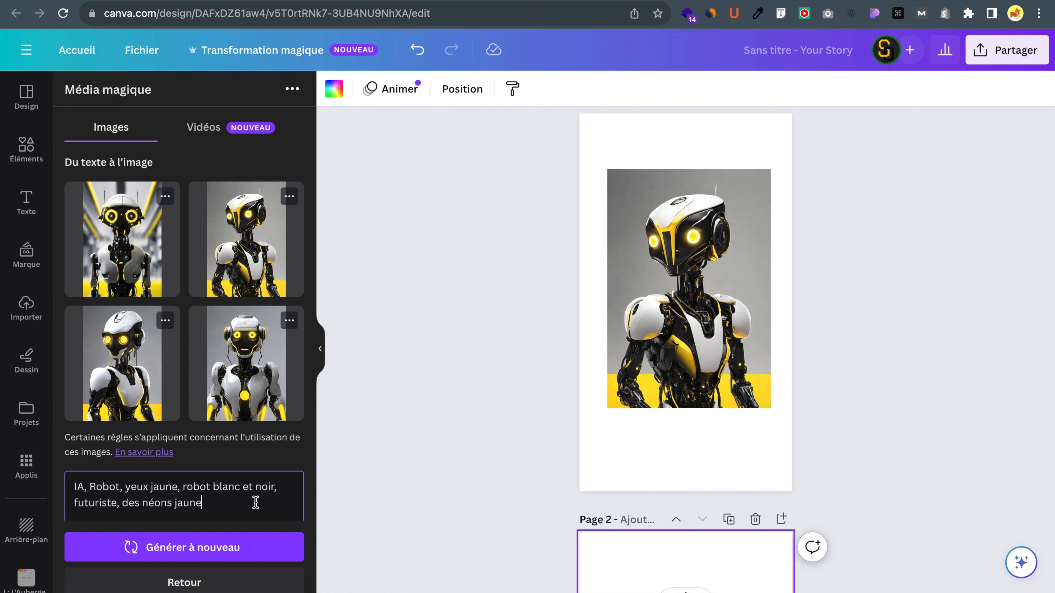
- Extend the prompt with ", robot cool, intelligence artificielle" and generate the images again
{"action": "type", "text": ","}
{"action": "type", "text": "robot cool, intelligence artificielle"}
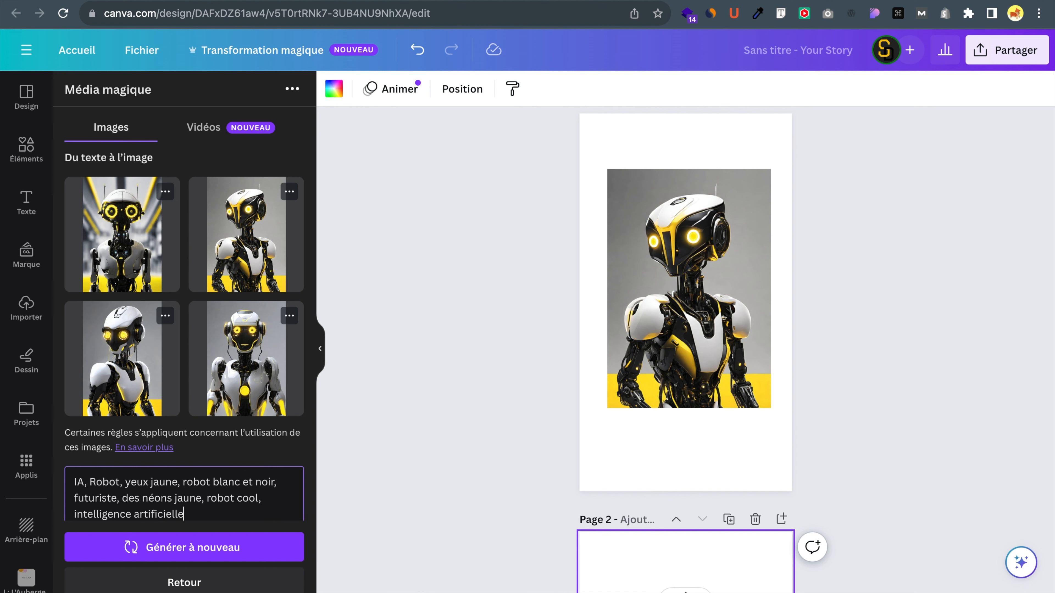
{"action": "left_click", "coordinate": [252, 553]}
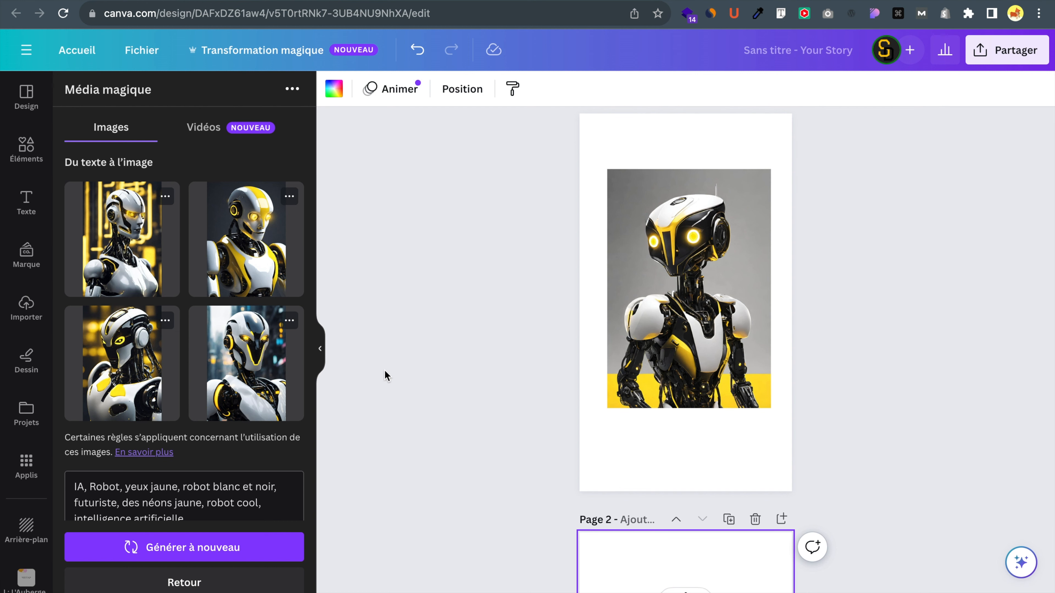
- Place the black-faced robot with trailing cables on page 2, enlarge it and move it to the upper part of the page
{"action": "scroll", "coordinate": [464, 471], "scroll_direction": "down", "scroll_amount": 8}
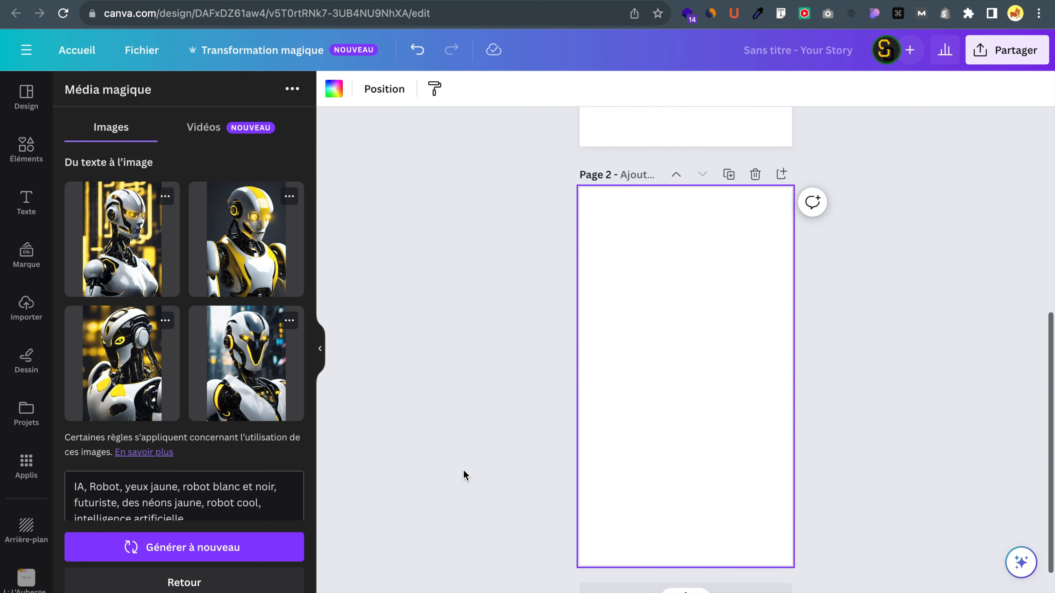
{"action": "left_click", "coordinate": [146, 381]}
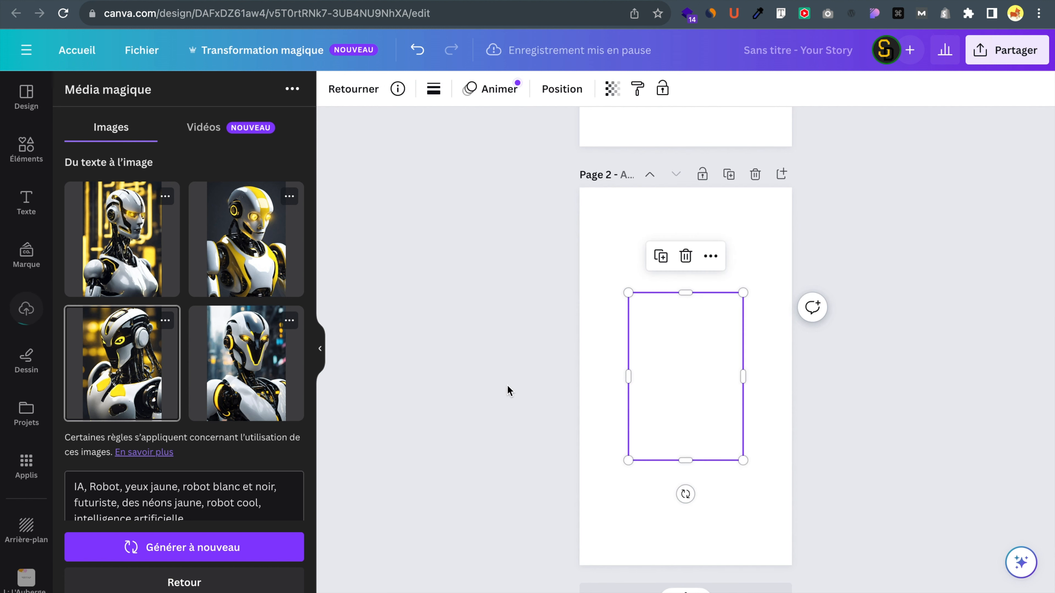
{"action": "scroll", "coordinate": [581, 384], "scroll_direction": "down", "scroll_amount": 1}
{"action": "left_click_drag", "start_coordinate": [743, 421], "coordinate": [787, 487]}
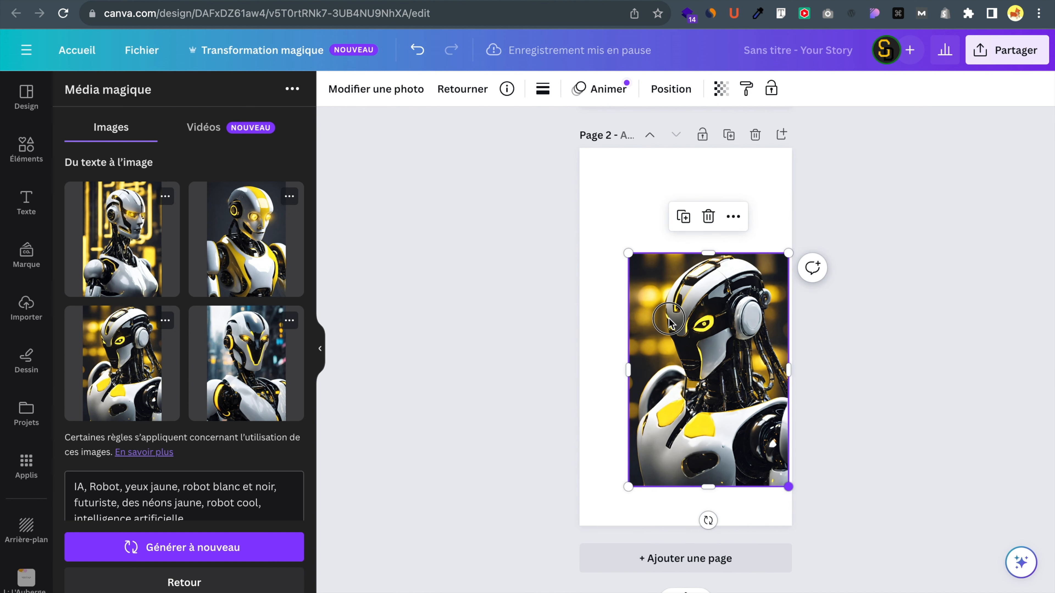
{"action": "left_click_drag", "start_coordinate": [674, 328], "coordinate": [635, 261]}
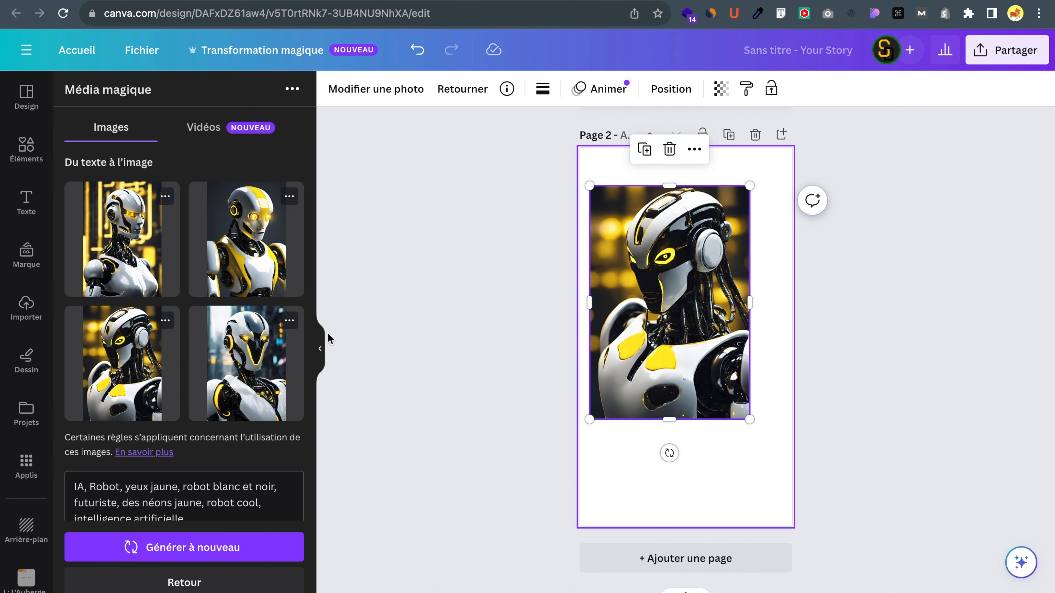
- Add a third page and place the silver robot with glowing yellow eyes on it, enlarged and centred
{"action": "left_click_drag", "start_coordinate": [108, 250], "coordinate": [597, 308]}
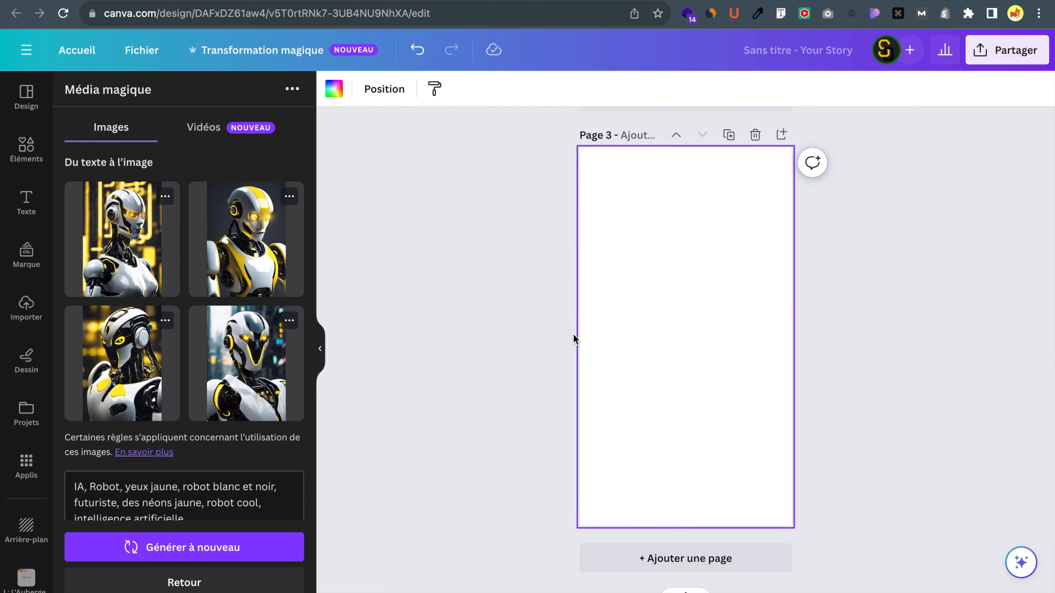
{"action": "left_click", "coordinate": [111, 265]}
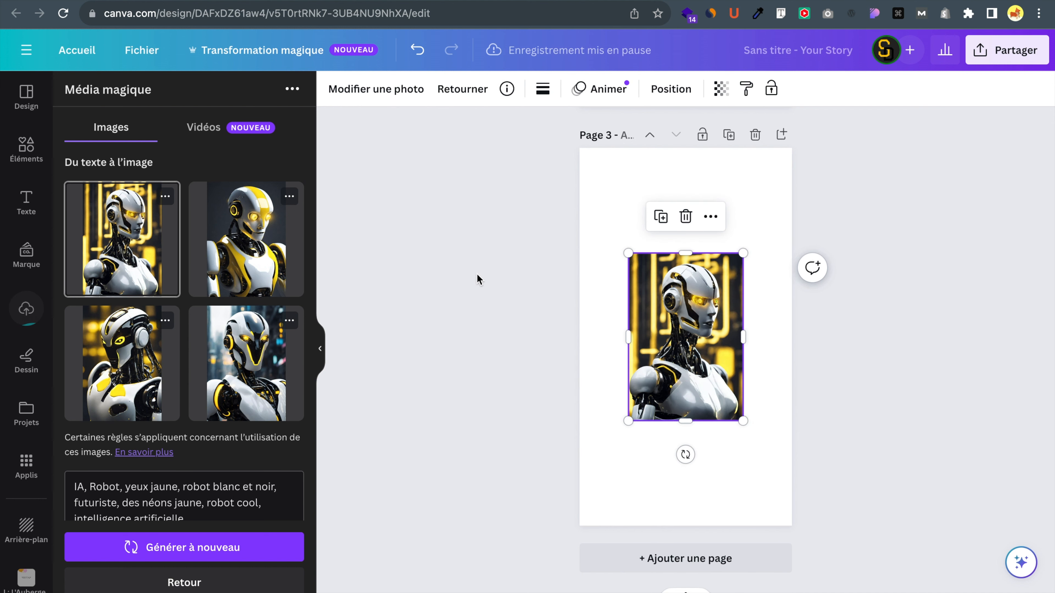
{"action": "left_click_drag", "start_coordinate": [741, 423], "coordinate": [792, 492]}
{"action": "left_click_drag", "start_coordinate": [734, 408], "coordinate": [711, 365]}
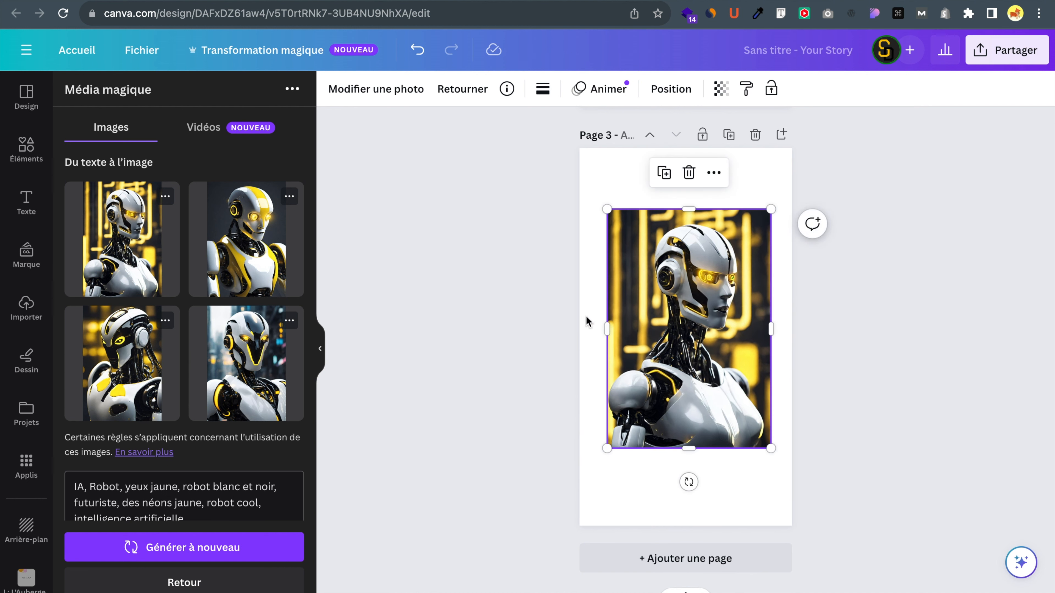
{"action": "left_click", "coordinate": [573, 307]}
- Review the robot images placed on the three pages alongside the full prompt
{"action": "scroll", "coordinate": [574, 307], "scroll_direction": "up", "scroll_amount": 2}
{"action": "scroll", "coordinate": [235, 471], "scroll_direction": "down", "scroll_amount": 2}
{"action": "scroll", "coordinate": [486, 386], "scroll_direction": "up", "scroll_amount": 3}
{"action": "scroll", "coordinate": [486, 386], "scroll_direction": "up", "scroll_amount": 20}
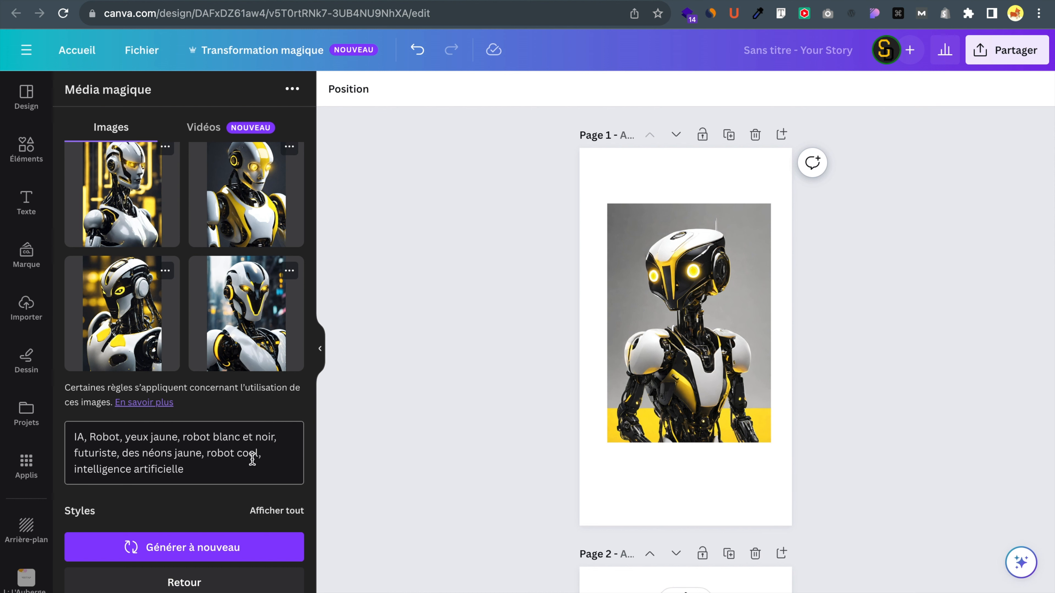
{"action": "scroll", "coordinate": [503, 483], "scroll_direction": "down", "scroll_amount": 12}
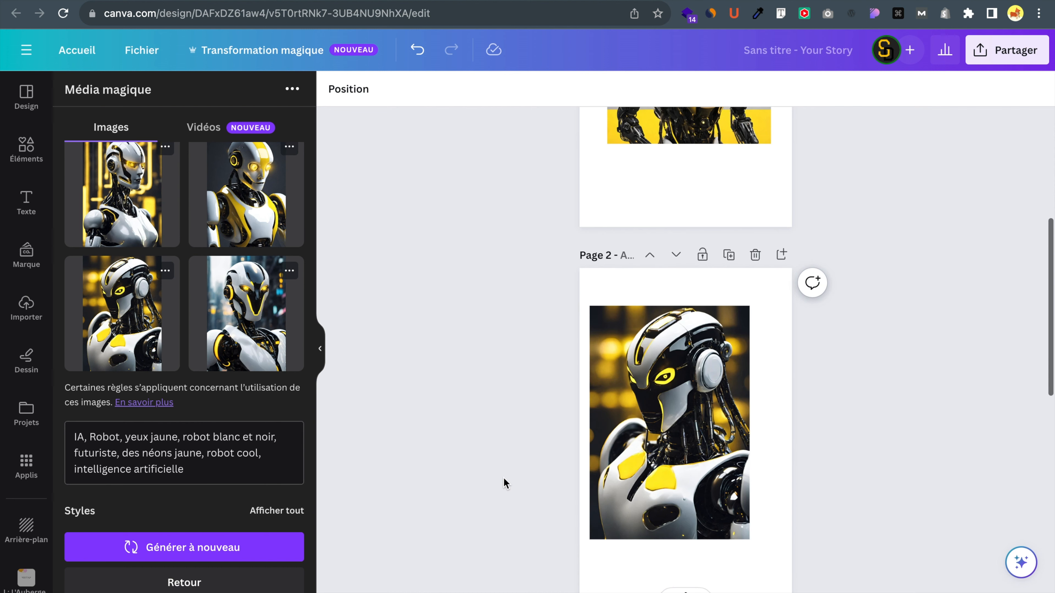
{"action": "scroll", "coordinate": [505, 482], "scroll_direction": "down", "scroll_amount": 6}
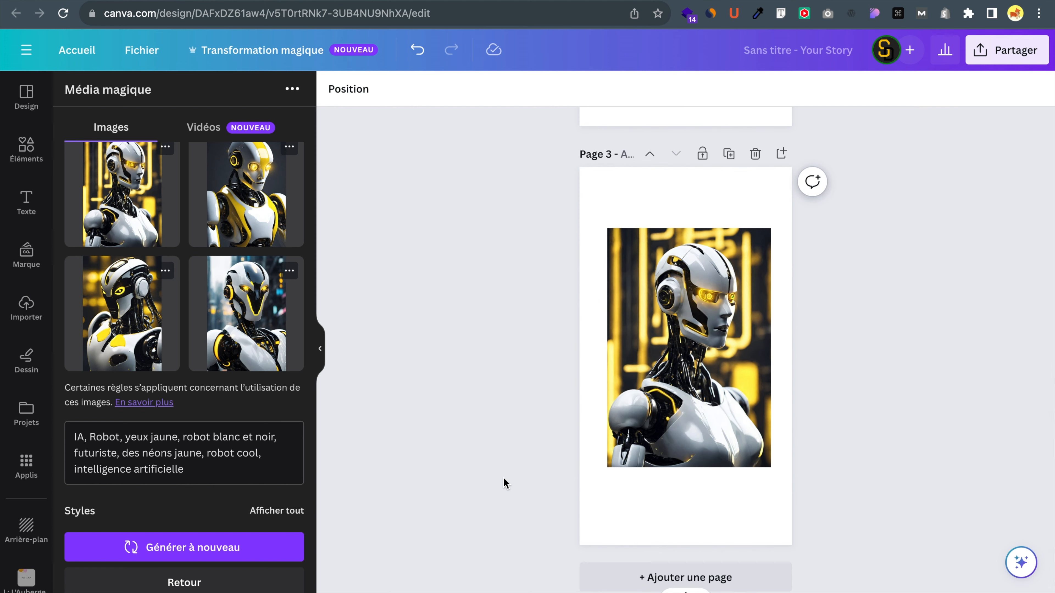
{"action": "scroll", "coordinate": [623, 416], "scroll_direction": "up", "scroll_amount": 1}
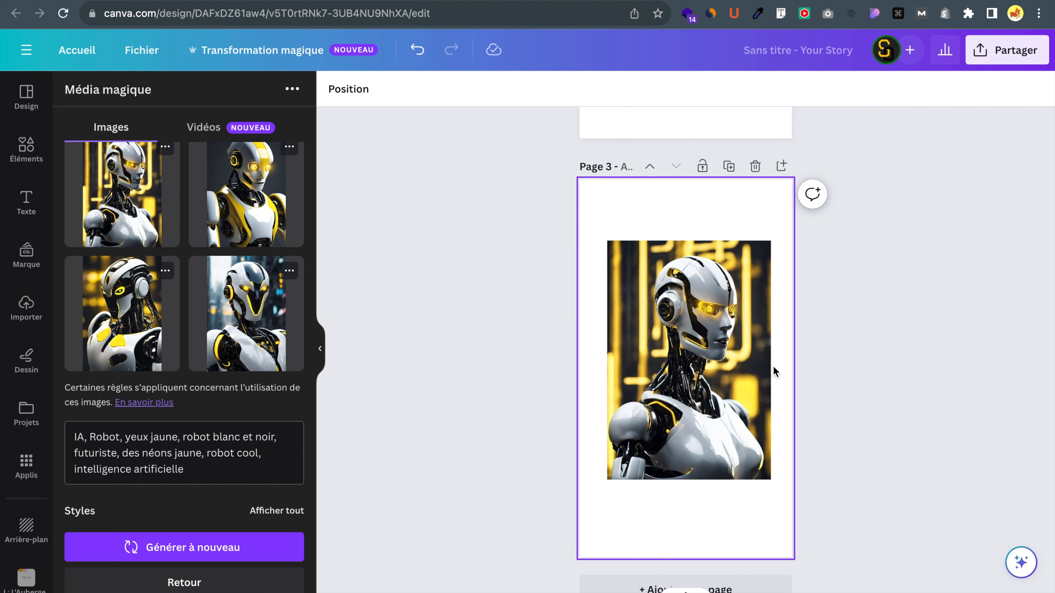
- Replace the image prompt with "Voiture rouge futuriste au etat unis" and generate new images
{"action": "scroll", "coordinate": [772, 365], "scroll_direction": "up", "scroll_amount": 1}
{"action": "scroll", "coordinate": [773, 366], "scroll_direction": "up", "scroll_amount": 10}
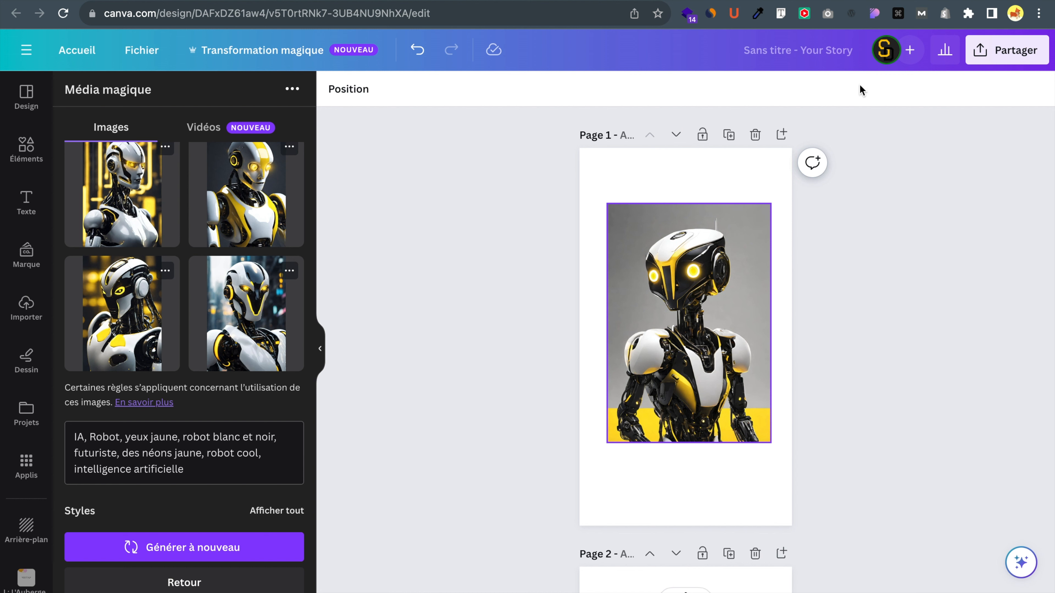
{"action": "scroll", "coordinate": [478, 453], "scroll_direction": "down", "scroll_amount": 10}
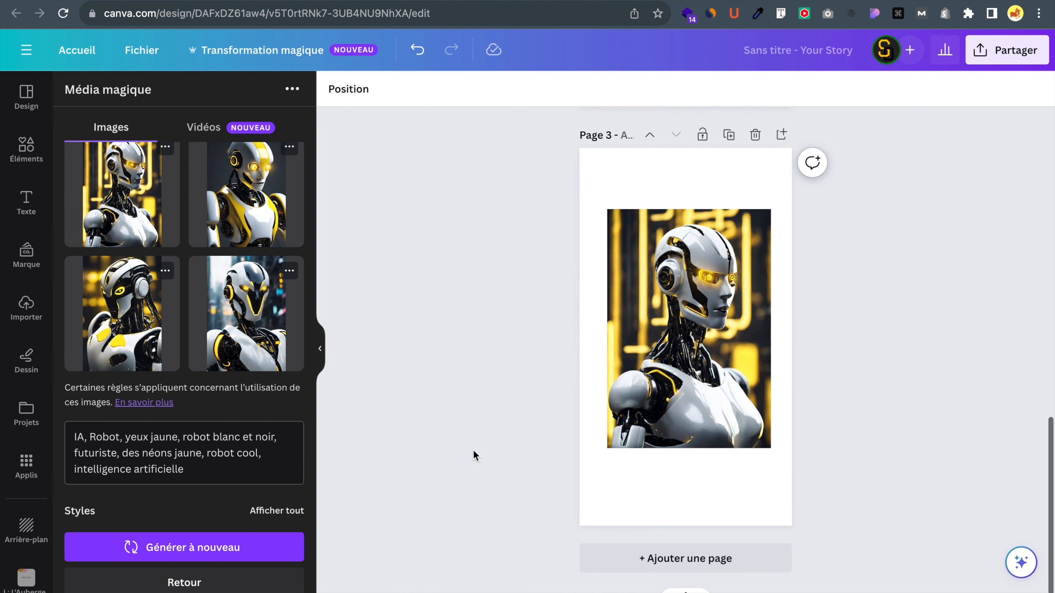
{"action": "left_click", "coordinate": [152, 448]}
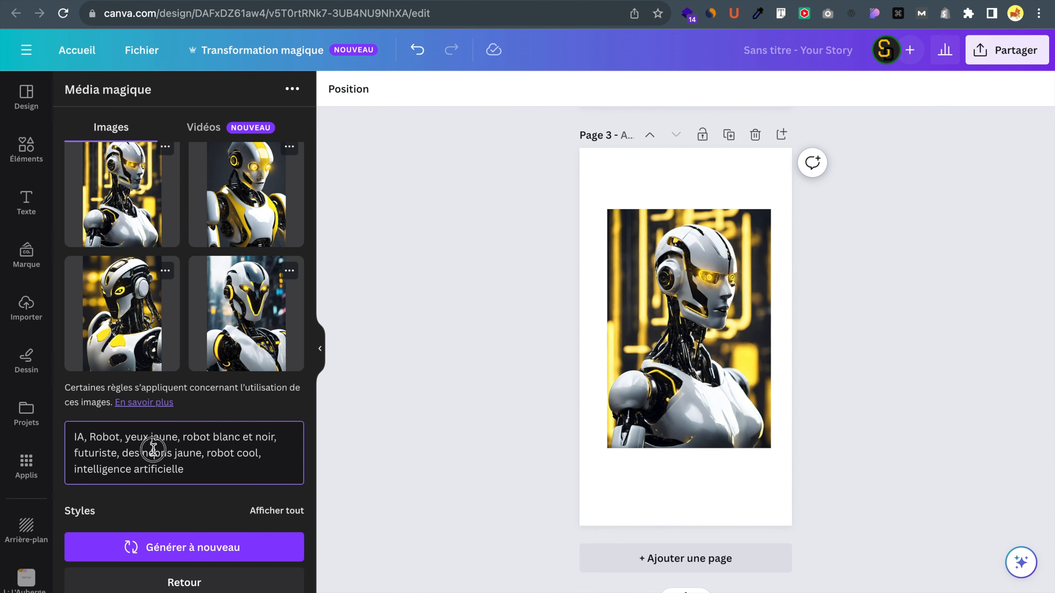
{"action": "key", "text": "super+a"}
{"action": "type", "text": "Voitu"}
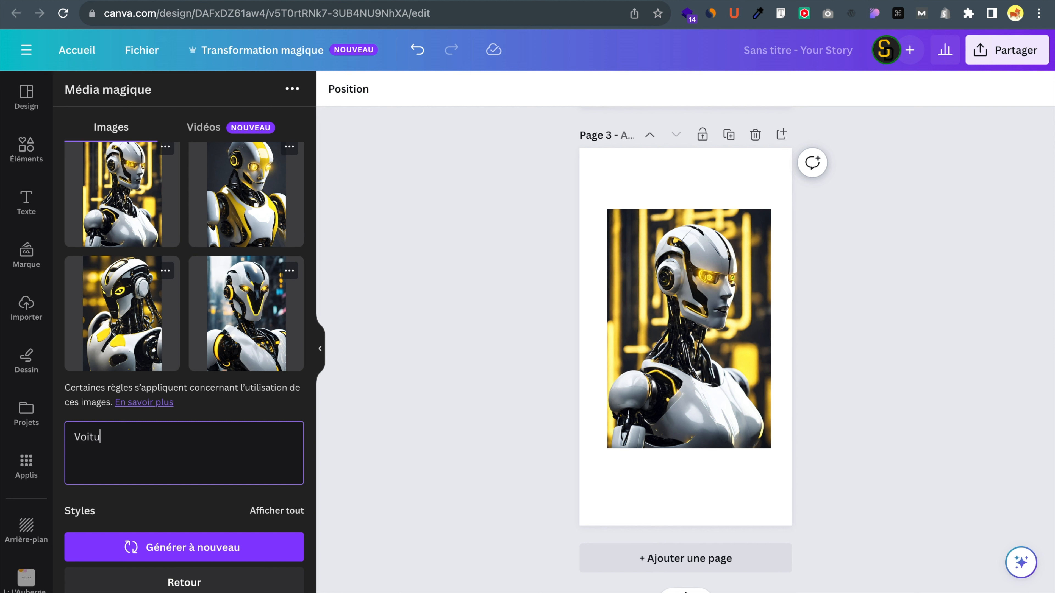
{"action": "type", "text": "re rouge futuriste"}
{"action": "type", "text": "au etat usi"}
{"action": "key", "text": "BackSpace"}
{"action": "type", "text": "nis"}
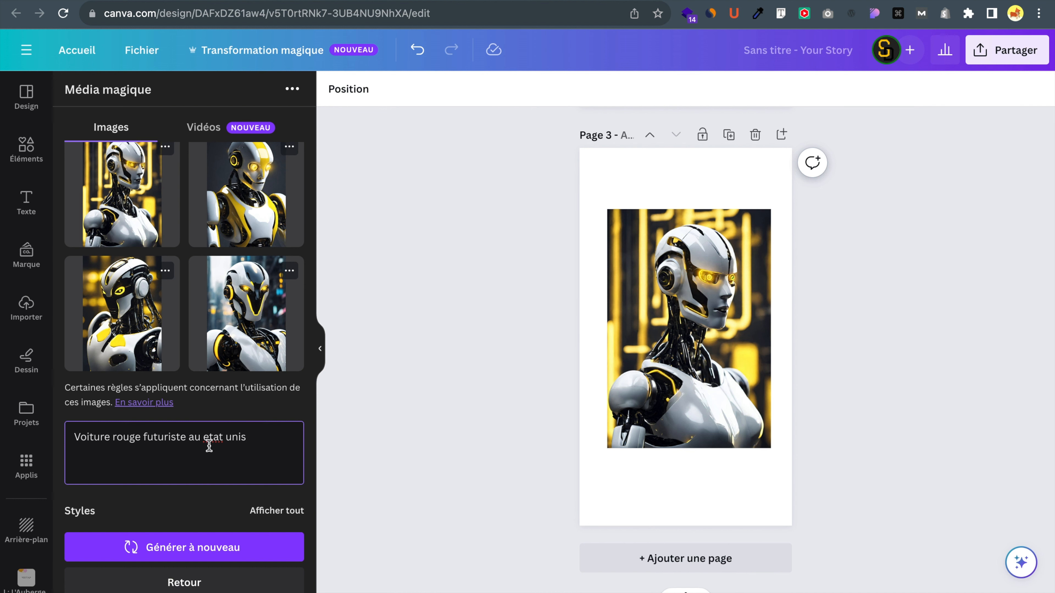
{"action": "left_click", "coordinate": [203, 545]}
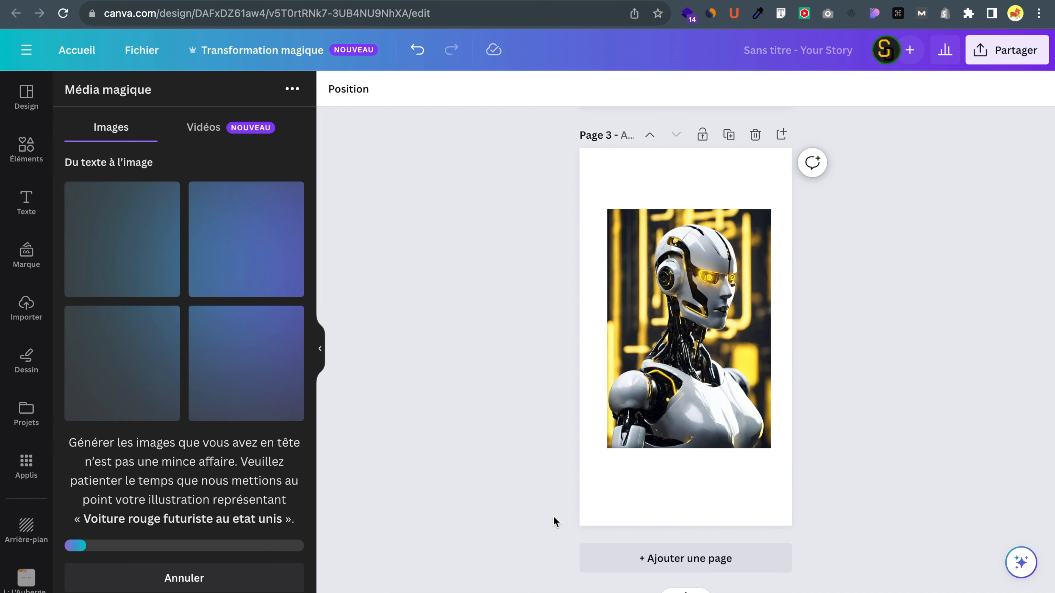
- Add a fourth page and place the side-view red car image on it, enlarged to about the page width and shifted slightly left and upward
{"action": "left_click", "coordinate": [656, 559]}
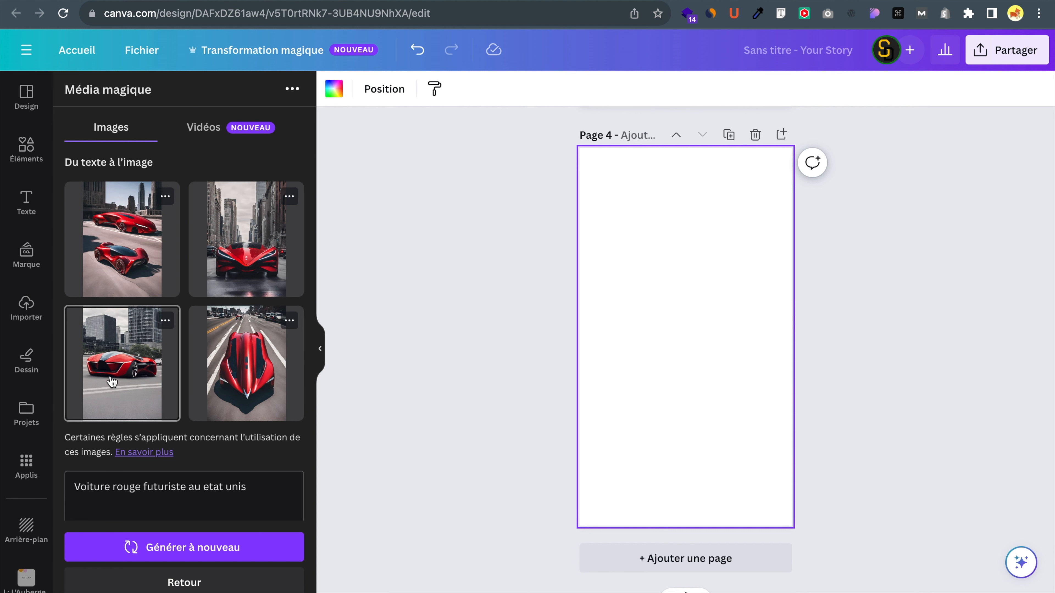
{"action": "left_click", "coordinate": [165, 376]}
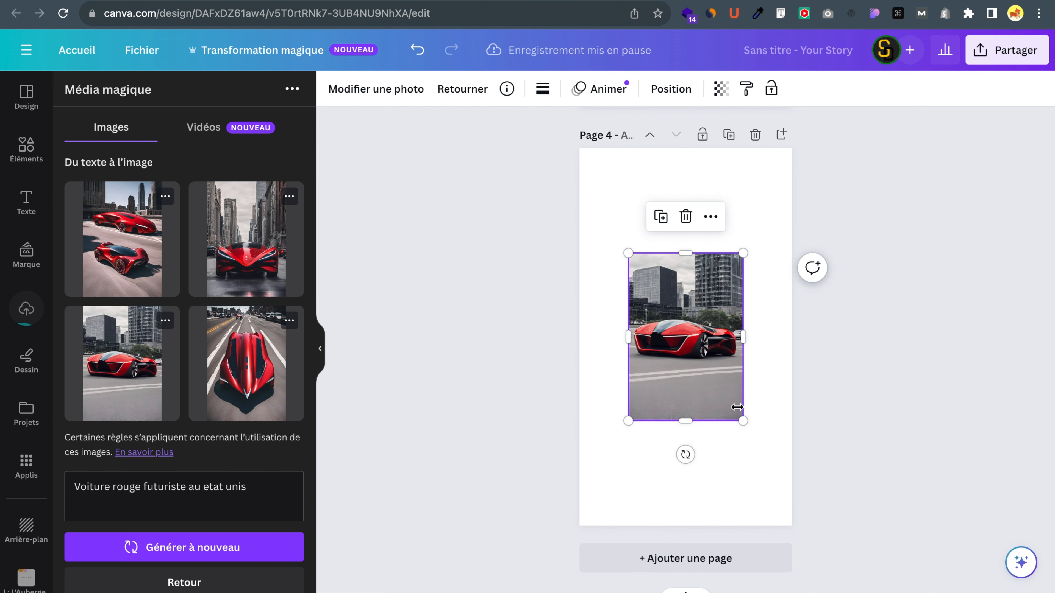
{"action": "left_click_drag", "start_coordinate": [743, 421], "coordinate": [874, 532]}
{"action": "left_click_drag", "start_coordinate": [703, 406], "coordinate": [687, 393]}
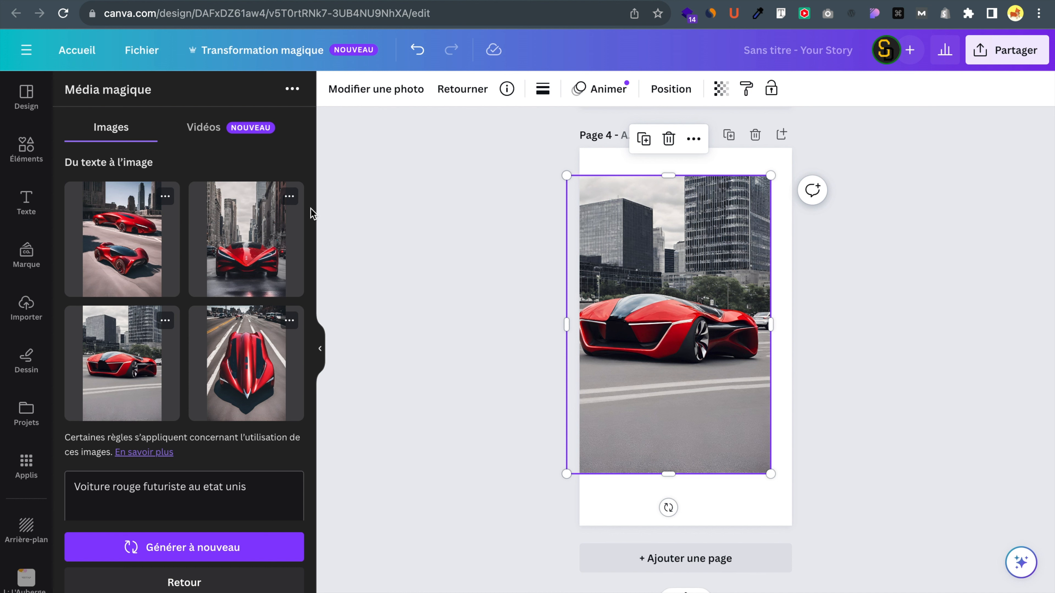
- Switch to text-to-video generation, add a fifth page and describe the scene as "Un robot, IA, intelligence artificielle"
{"action": "left_click", "coordinate": [218, 133]}
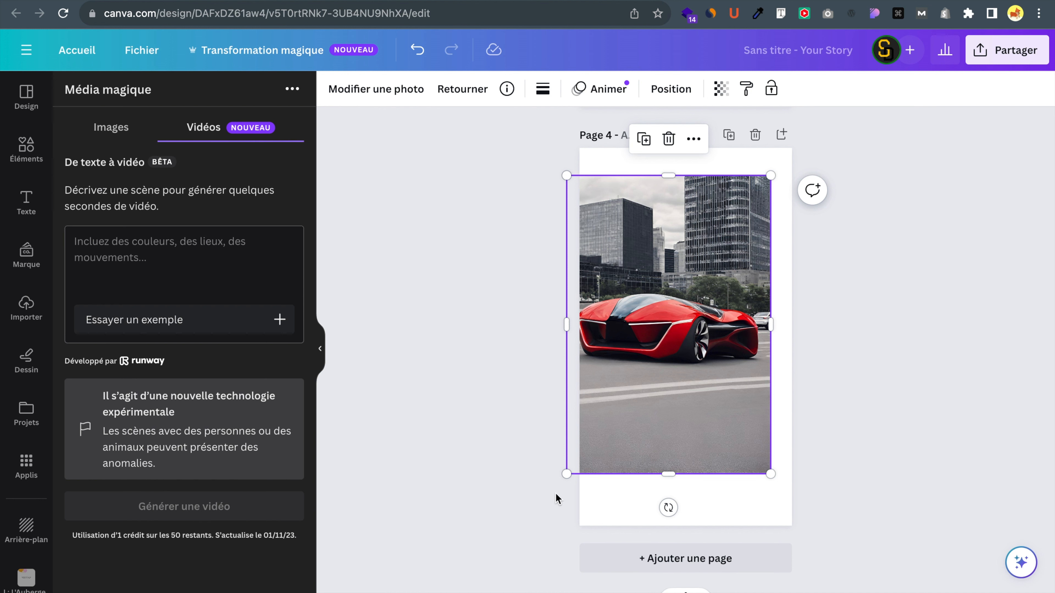
{"action": "left_click", "coordinate": [636, 563]}
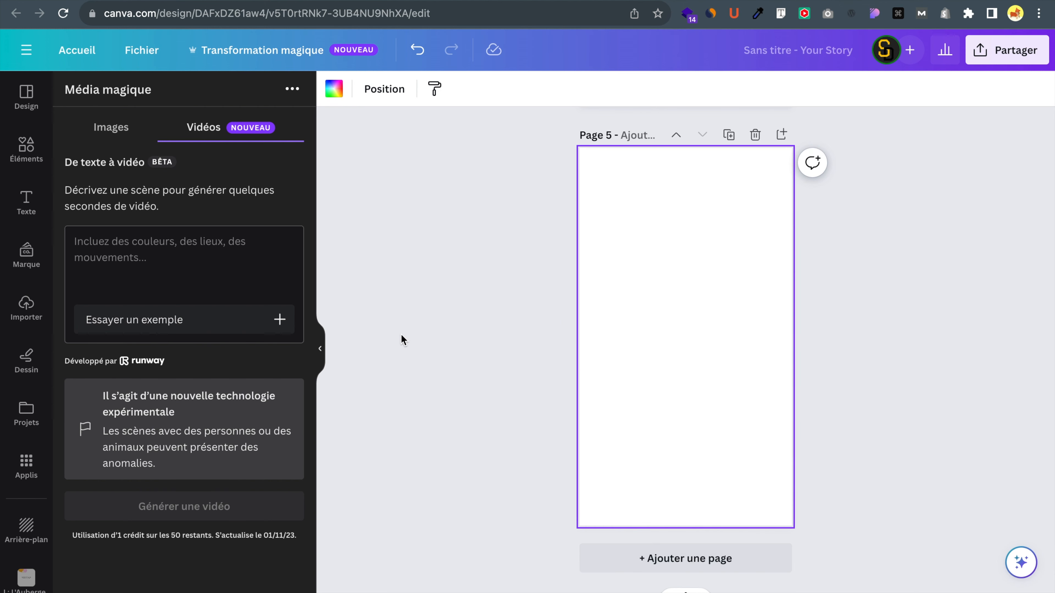
{"action": "left_click", "coordinate": [244, 268]}
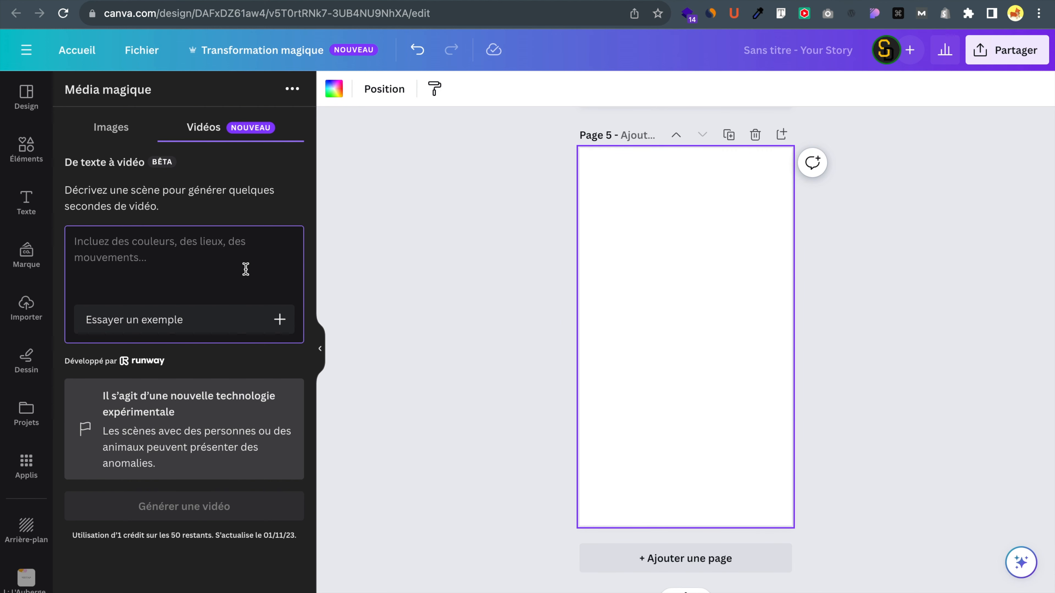
{"action": "type", "text": "i"}
{"action": "key", "text": "BackSpace"}
{"action": "type", "text": "Un r"}
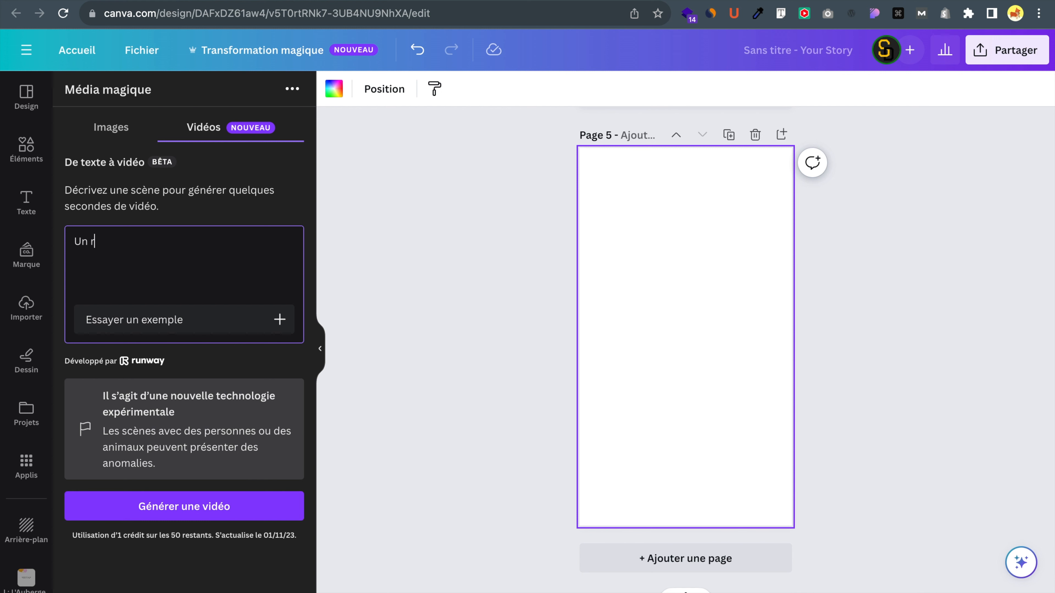
{"action": "type", "text": "obot  avec"}
{"action": "key", "text": "BackSpace"}
{"action": "key", "text": "BackSpace"}
{"action": "key", "text": "BackSpace"}
{"action": "key", "text": "BackSpace"}
{"action": "type", "text": "IA, intelligence artificielle"}
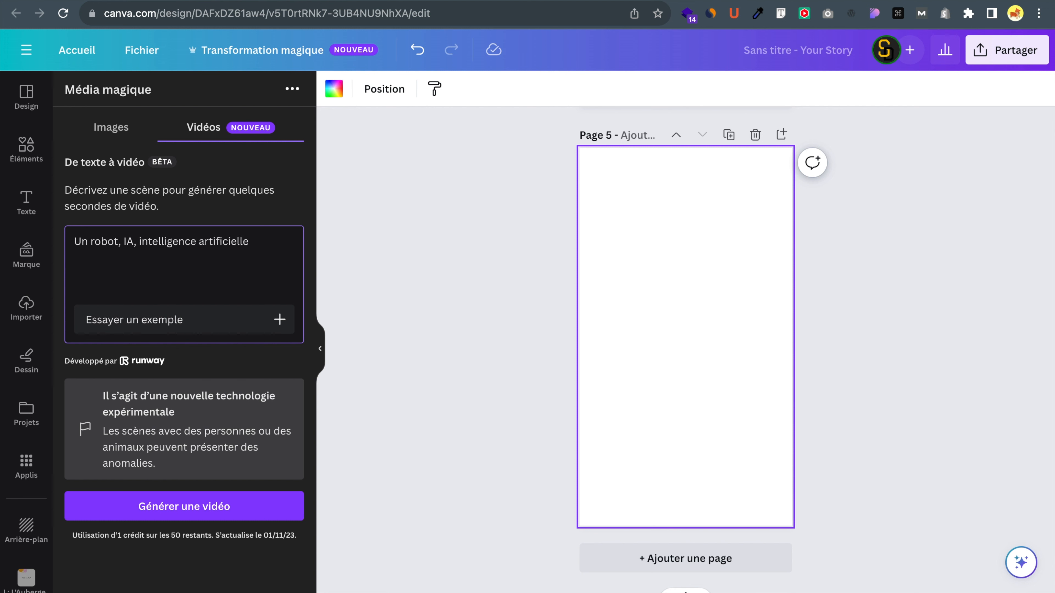
- Extend the video prompt with ", jaune, noir et blanc à la plage" and generate the video
{"action": "type", "text": ", jaune et noir"}
{"action": "double_click", "coordinate": [288, 242]}
{"action": "key", "text": "BackSpace"}
{"action": "type", "text": ", noir"}
{"action": "left_click", "coordinate": [174, 253]}
{"action": "type", "text": "et blanc à la plage"}
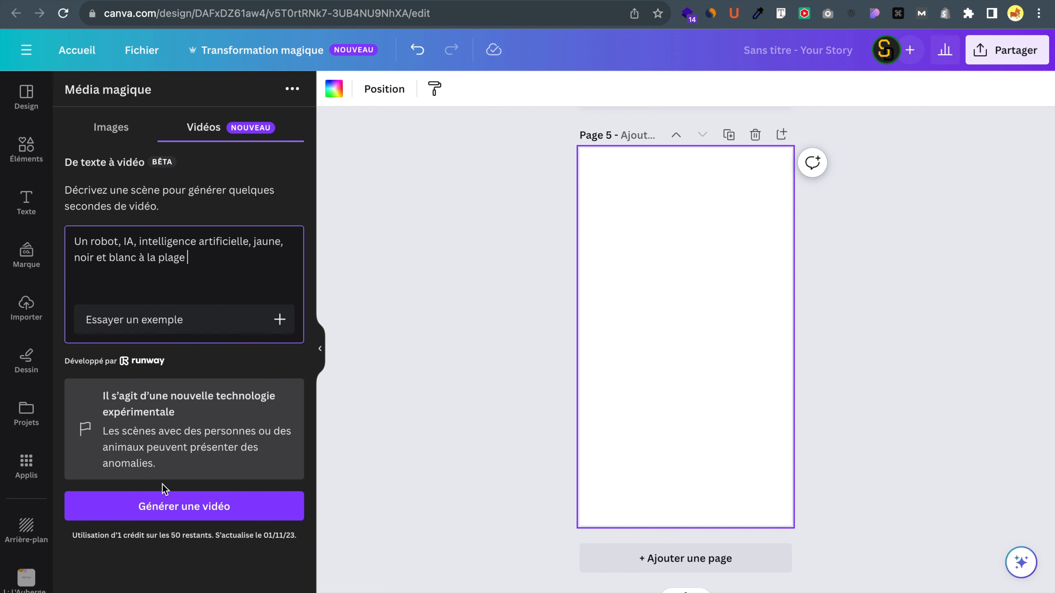
{"action": "left_click", "coordinate": [167, 507]}
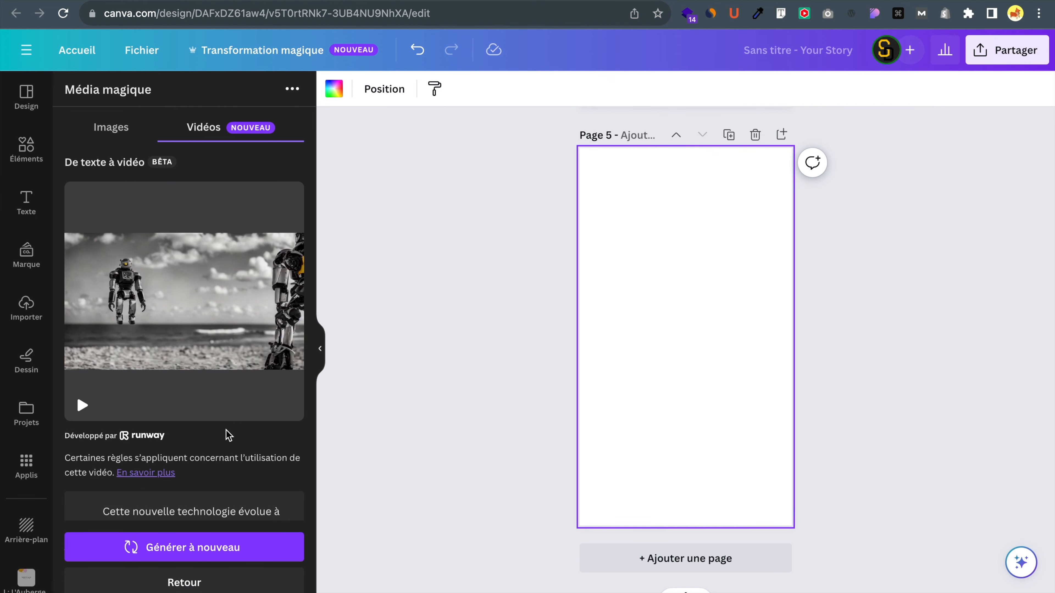
- Preview the robot video and replace its prompt with "voiture de course rouge sur autoroute"
{"action": "mouse_move", "coordinate": [145, 351]}
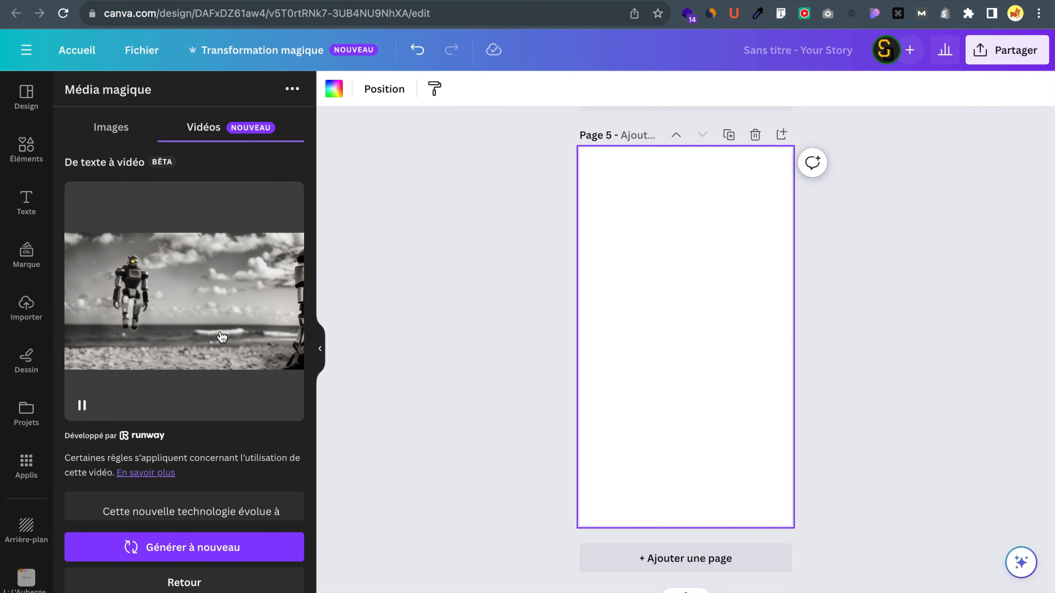
{"action": "scroll", "coordinate": [249, 466], "scroll_direction": "down", "scroll_amount": 4}
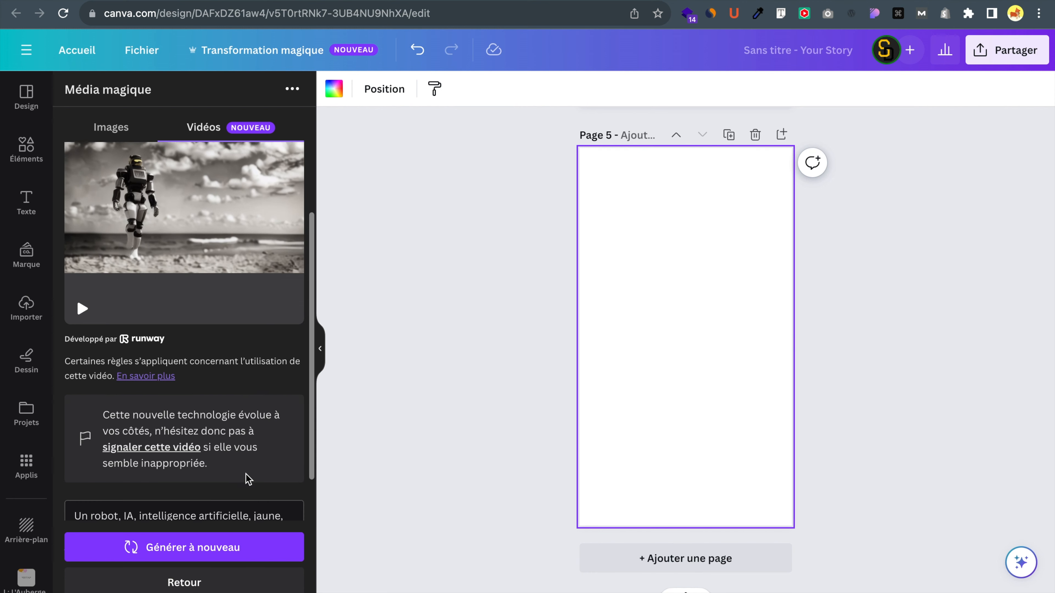
{"action": "triple_click", "coordinate": [188, 475]}
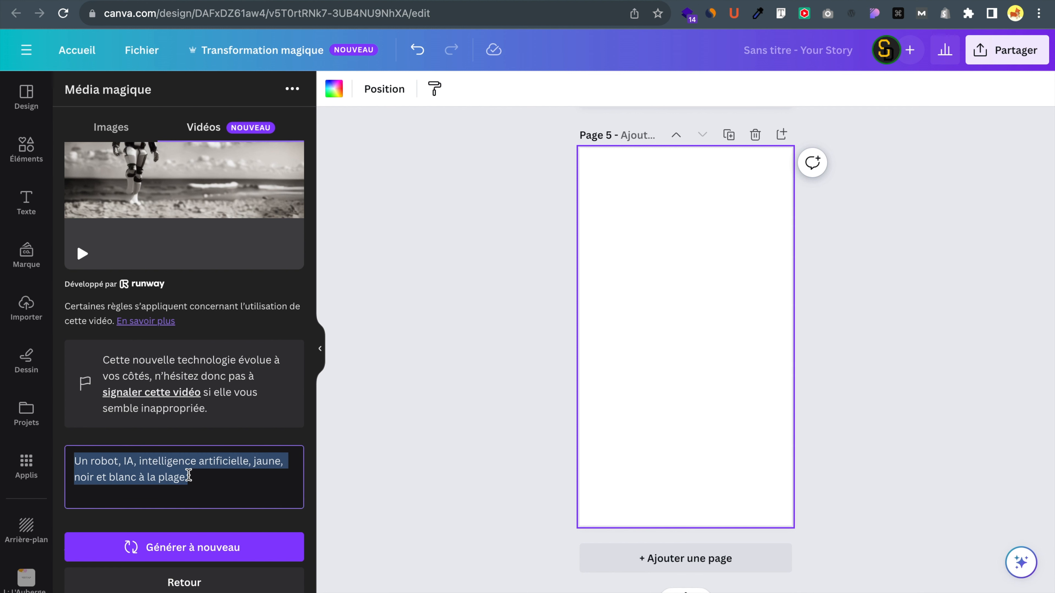
{"action": "type", "text": "voiture de "}
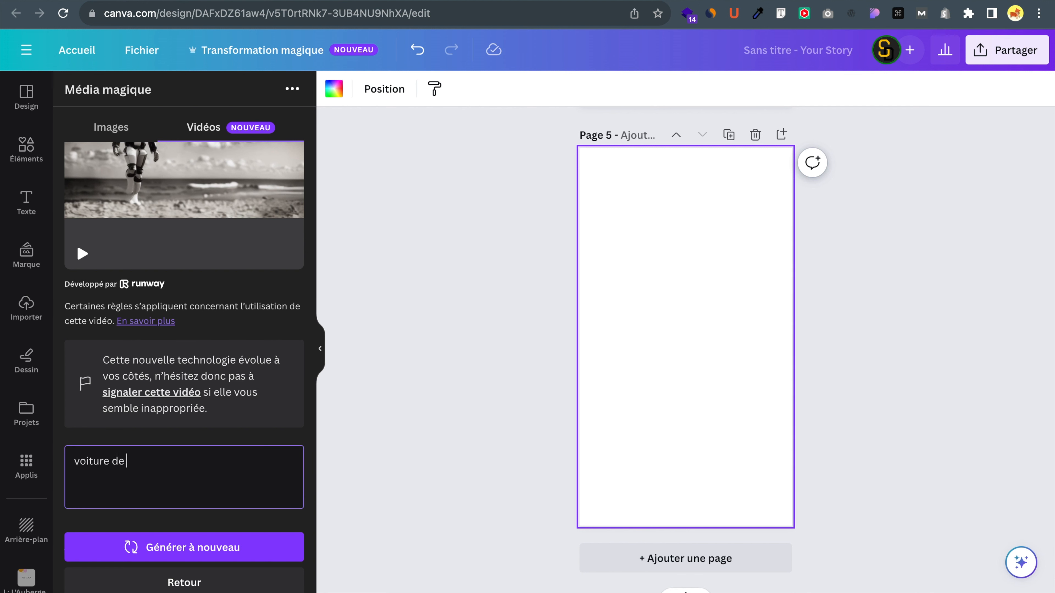
{"action": "type", "text": "course, autoroute"}
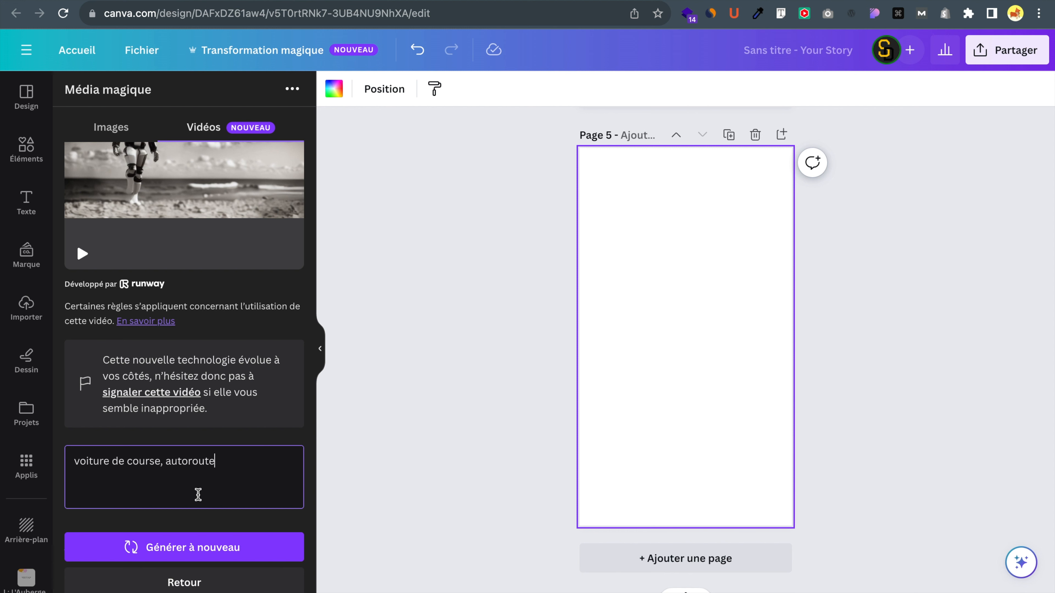
{"action": "left_click", "coordinate": [168, 462]}
{"action": "key", "text": "BackSpace"}
{"action": "key", "text": "BackSpace"}
{"action": "type", "text": "sur"}
{"action": "left_click", "coordinate": [161, 461]}
{"action": "type", "text": "rouge"}
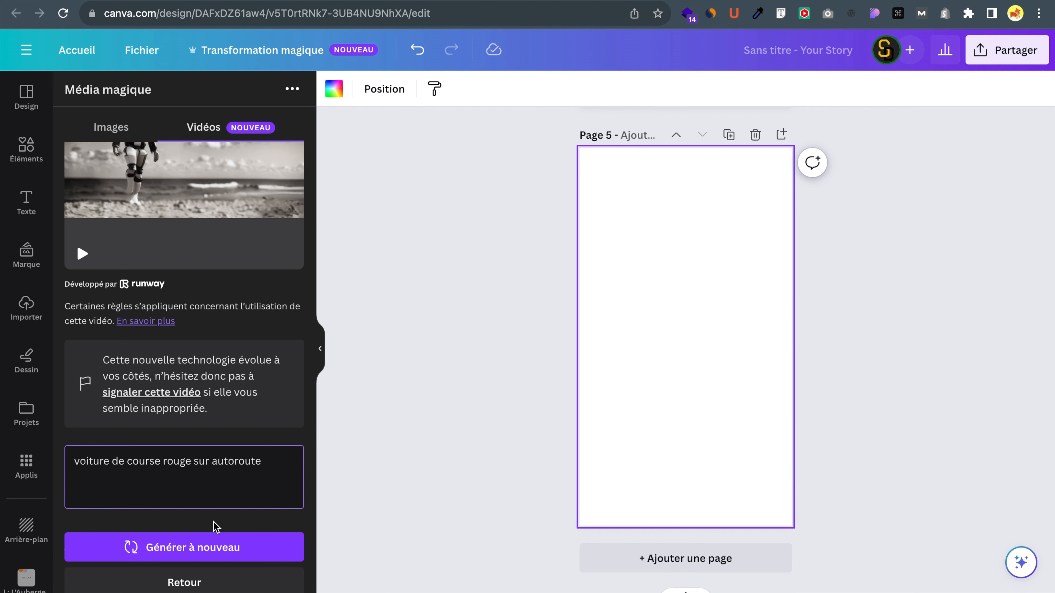
- Generate the red racing car video and place it on page 5
{"action": "left_click", "coordinate": [208, 556]}
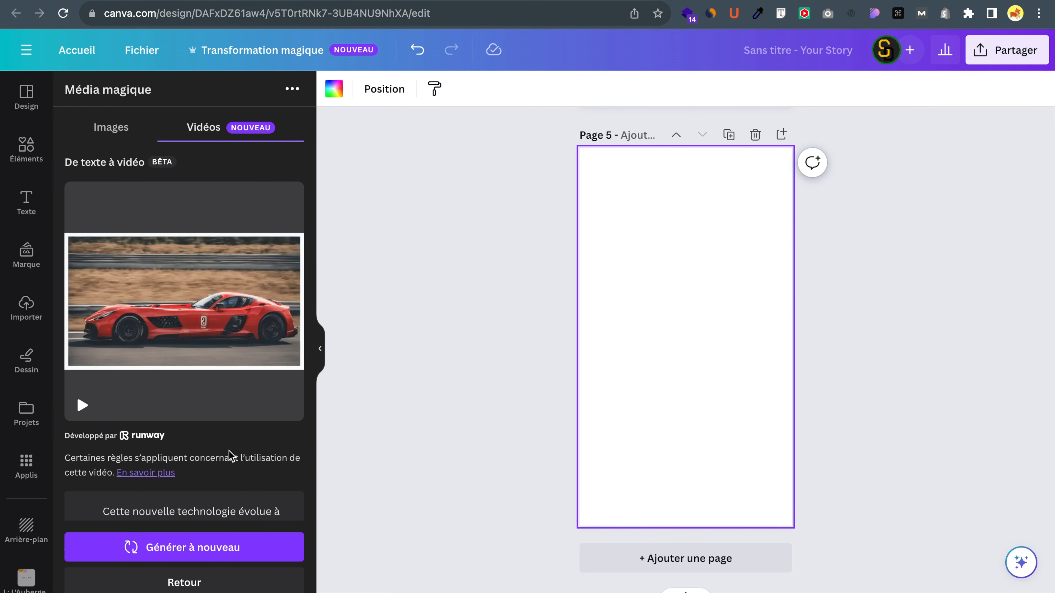
{"action": "left_click", "coordinate": [194, 351]}
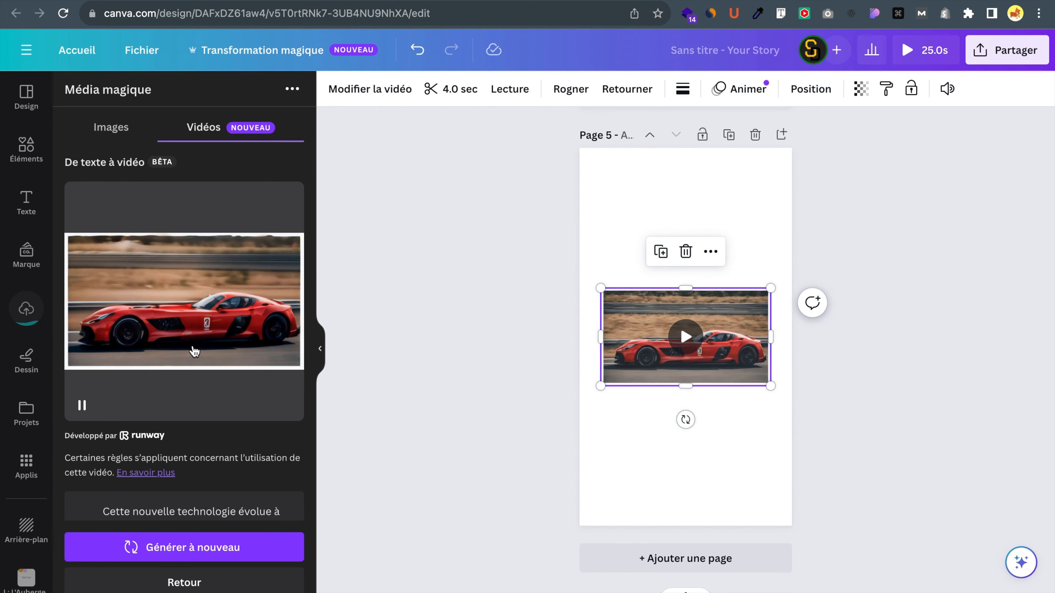